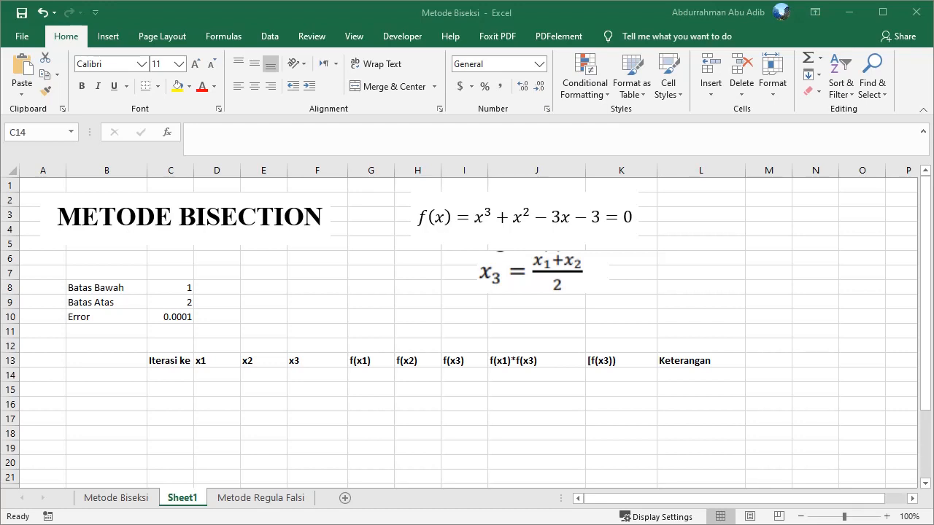
- Examine the function f(x) and the Batas Bawah, Batas Atas and Error entries in B8:C10
click(443, 227)
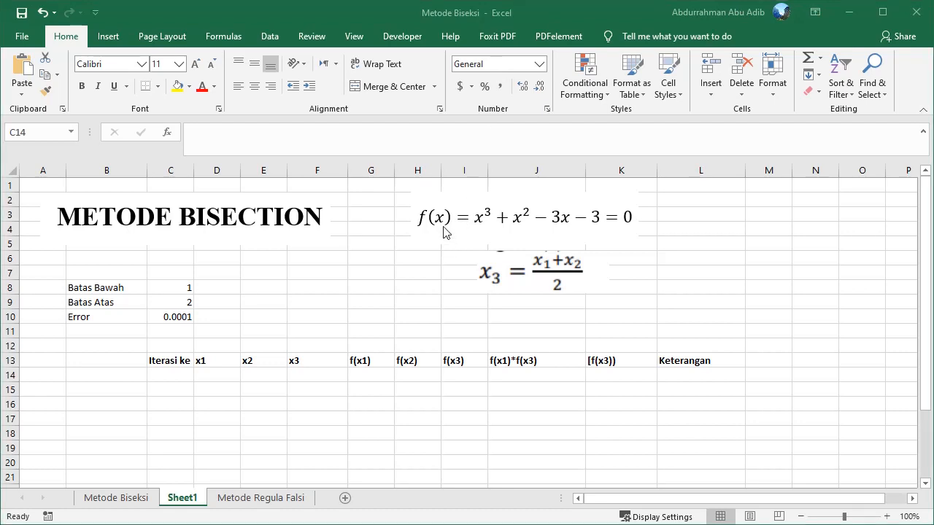
click(457, 220)
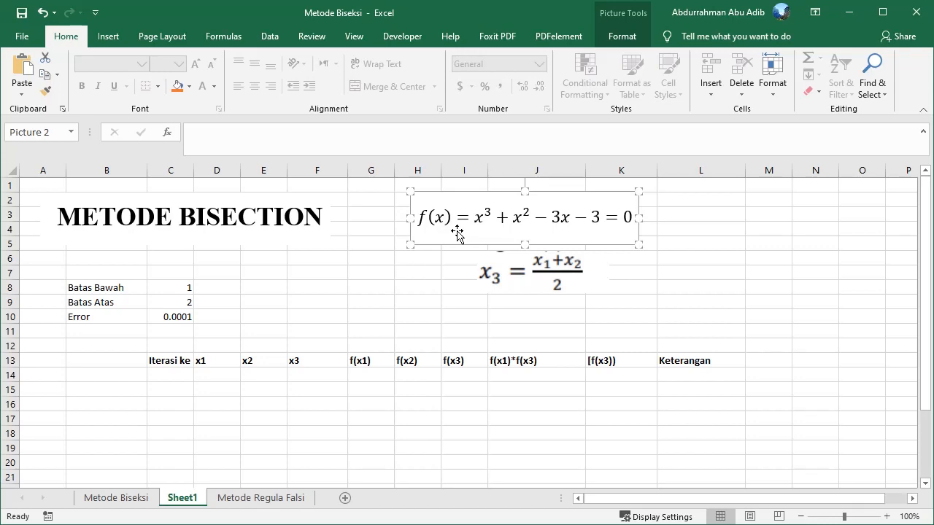
click(88, 287)
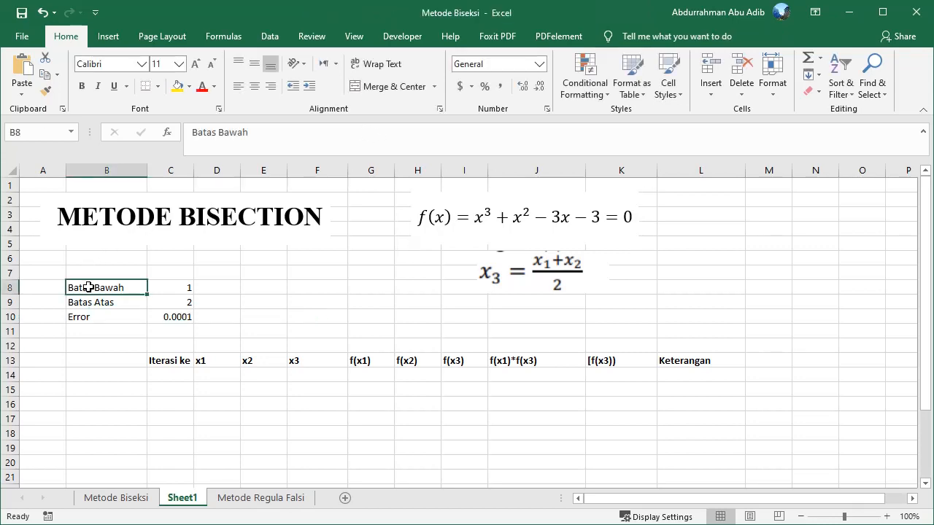
click(180, 290)
click(96, 304)
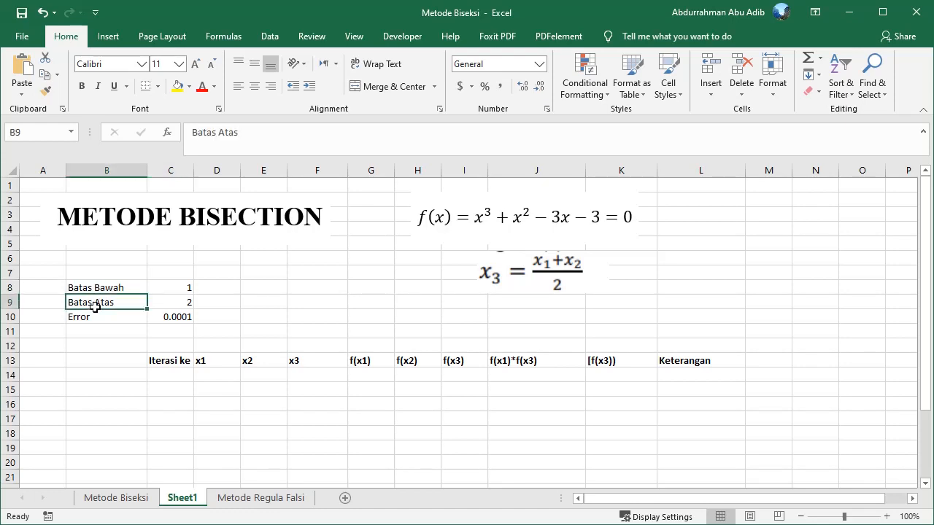
click(177, 305)
click(79, 320)
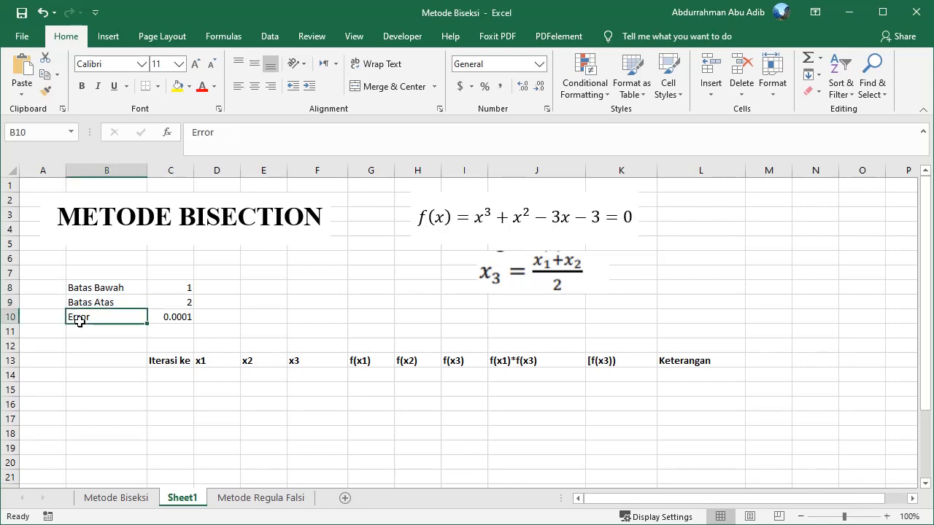
click(158, 319)
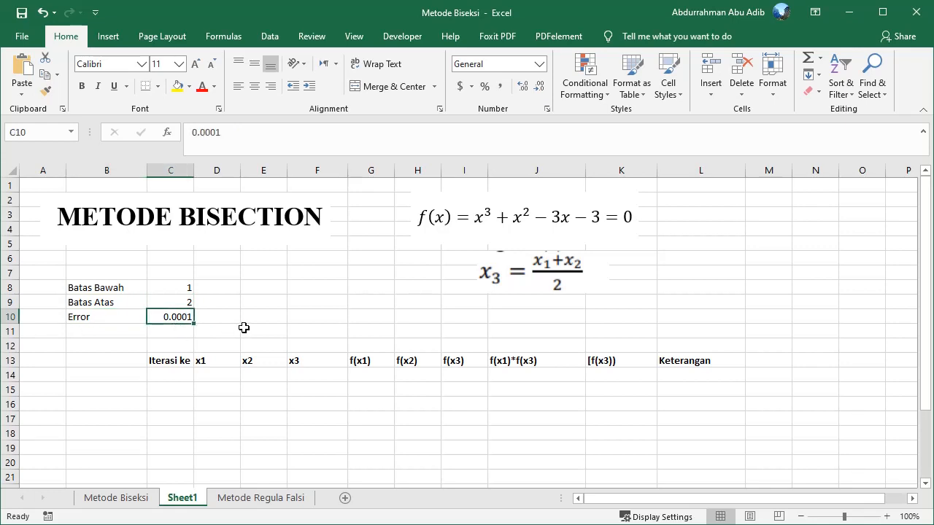
- Review the iteration table headings in row 13 from Iterasi ke through f(x2)
click(169, 366)
click(206, 362)
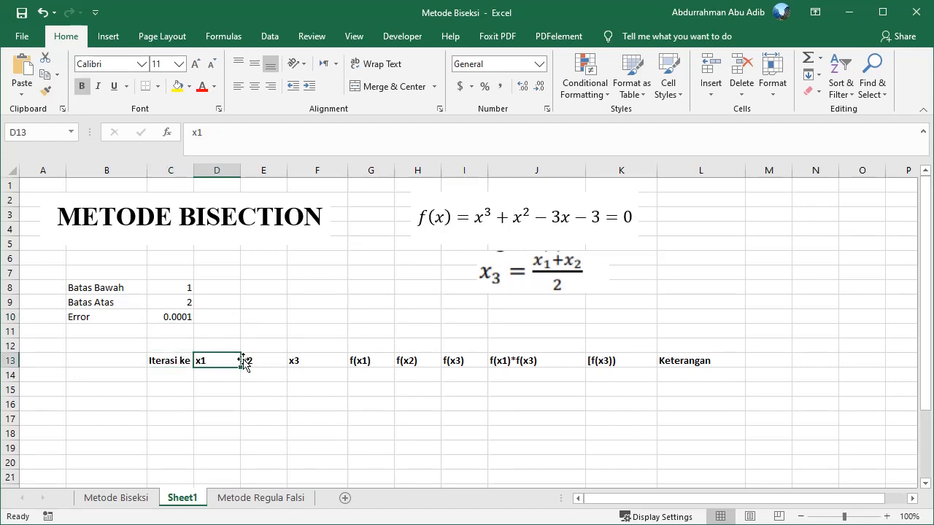
click(246, 361)
click(165, 361)
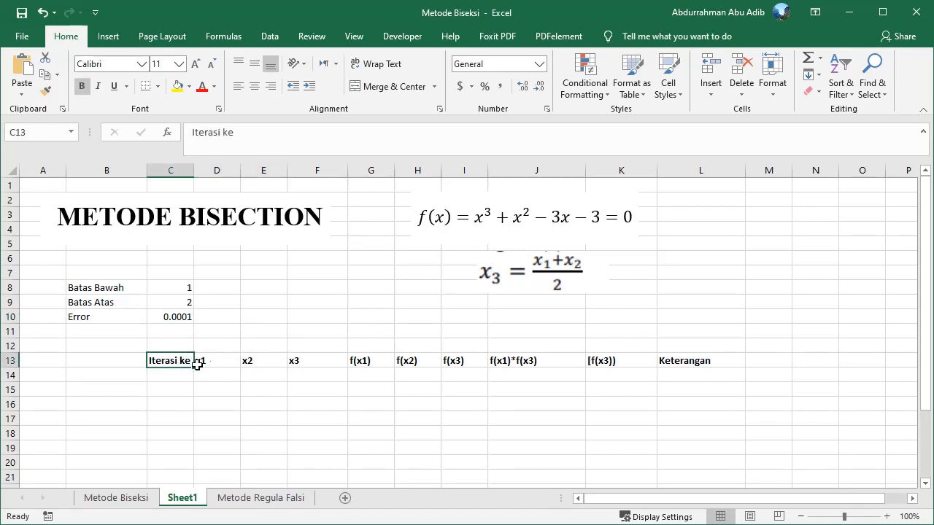
click(219, 361)
click(251, 361)
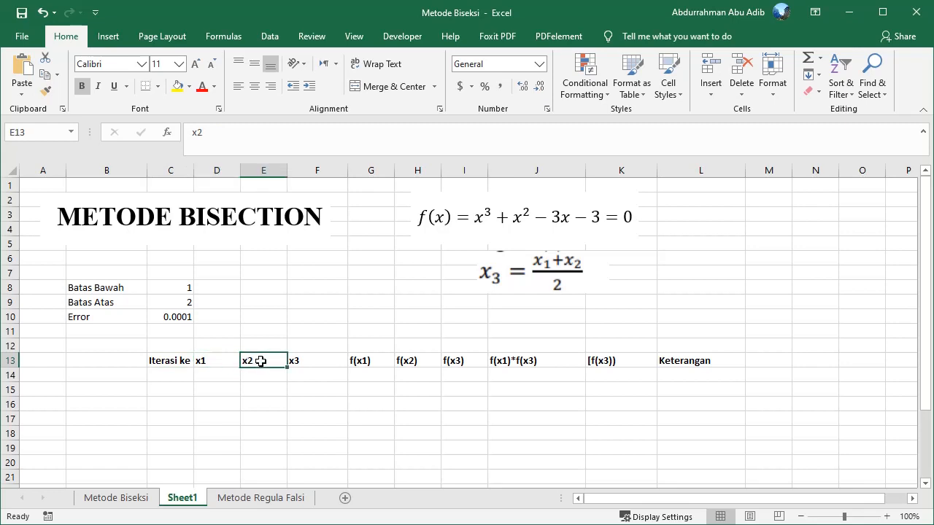
click(305, 360)
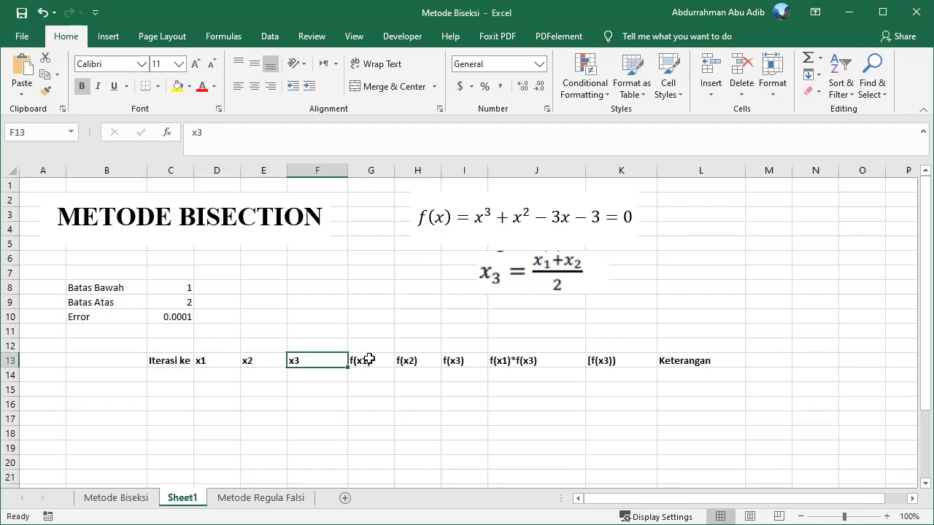
click(369, 360)
click(413, 359)
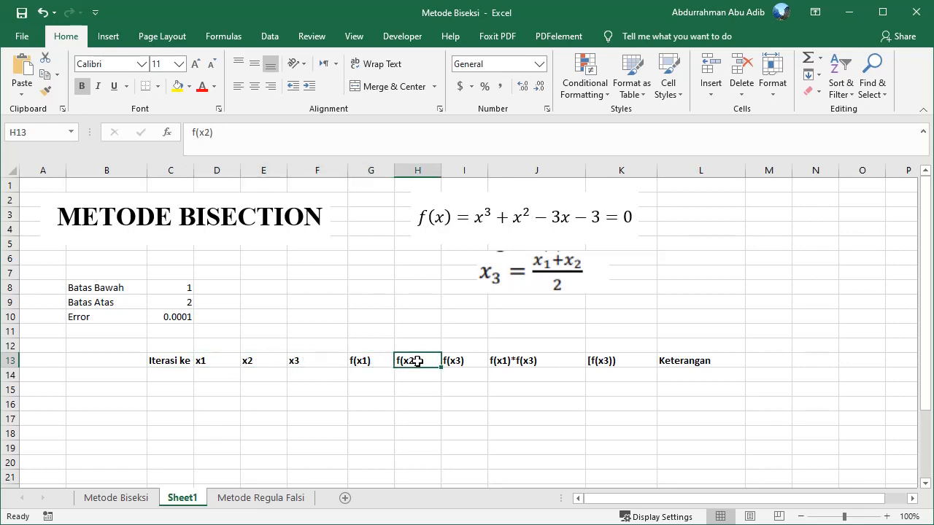
- Widen column I, which holds the f(x3) heading
click(468, 365)
drag(487, 171, 518, 173)
click(573, 365)
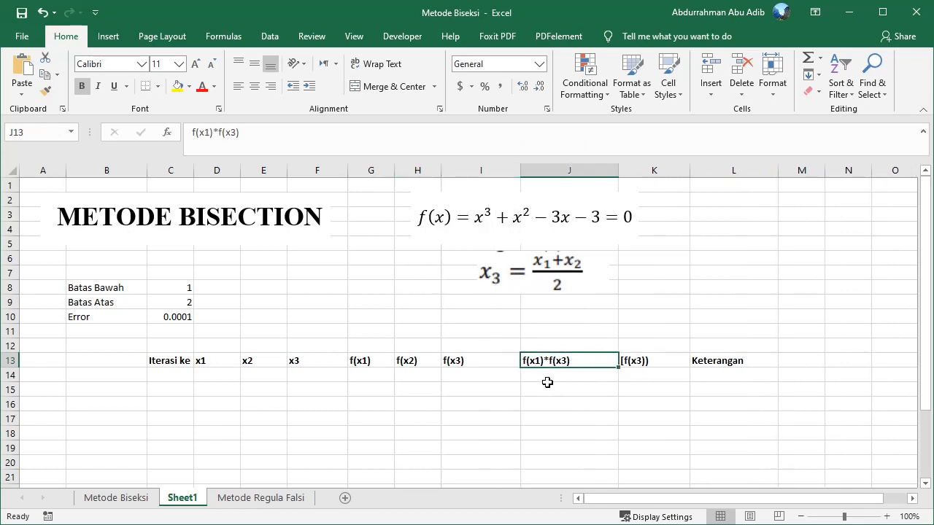
- Review the function-value and Keterangan headings in row 13 alongside the error tolerance and lower limit cells
click(366, 361)
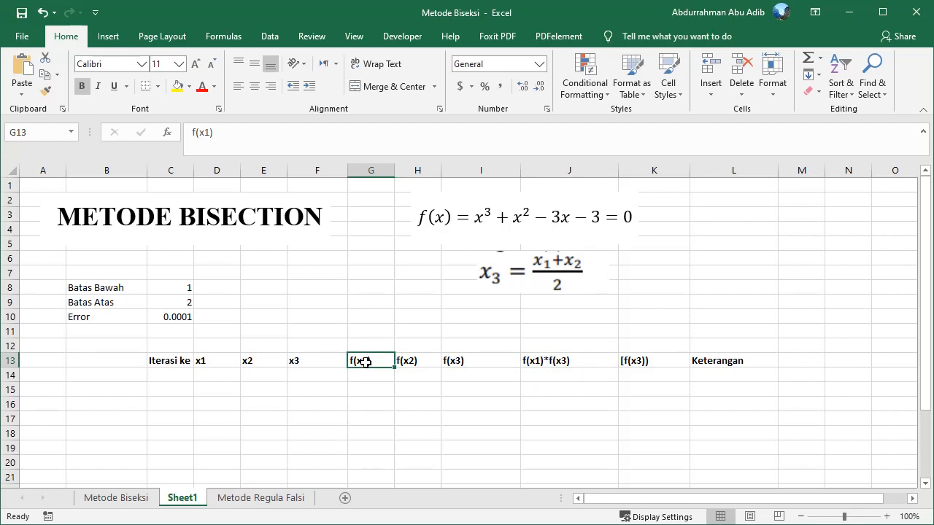
click(468, 362)
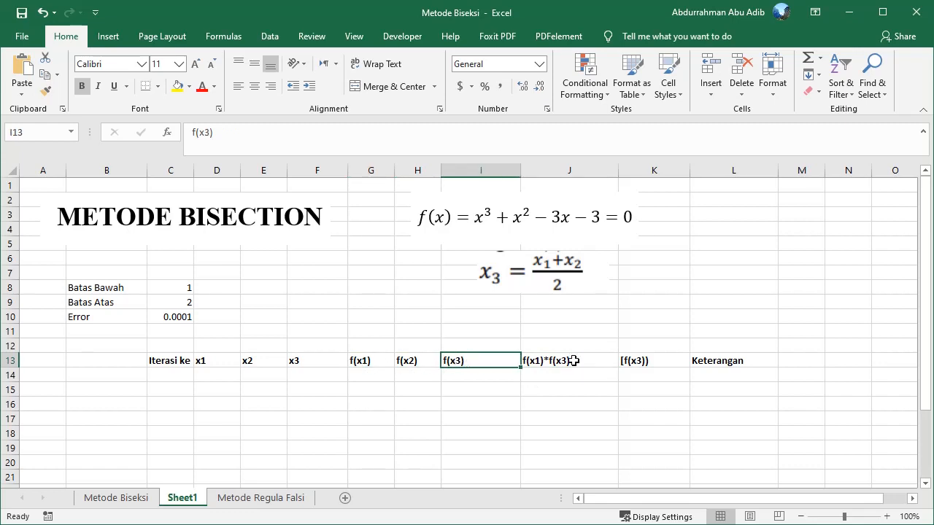
click(638, 360)
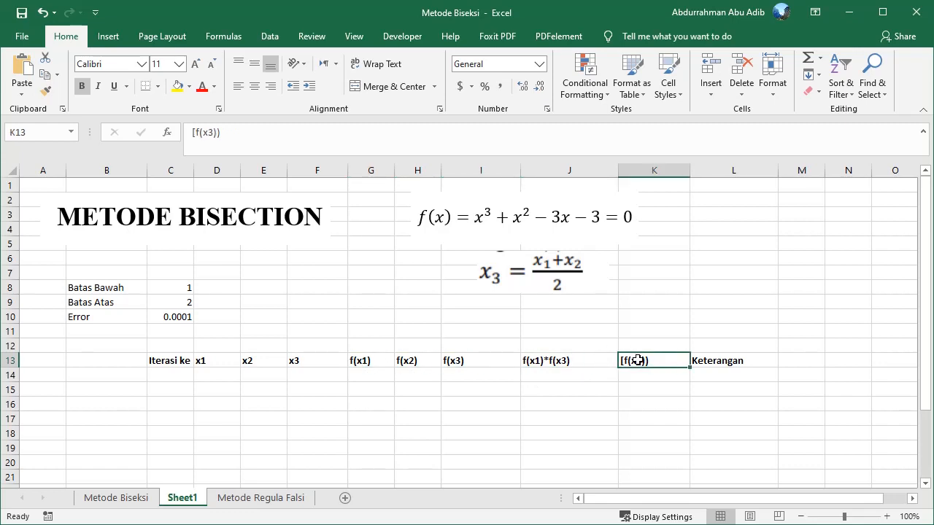
click(713, 370)
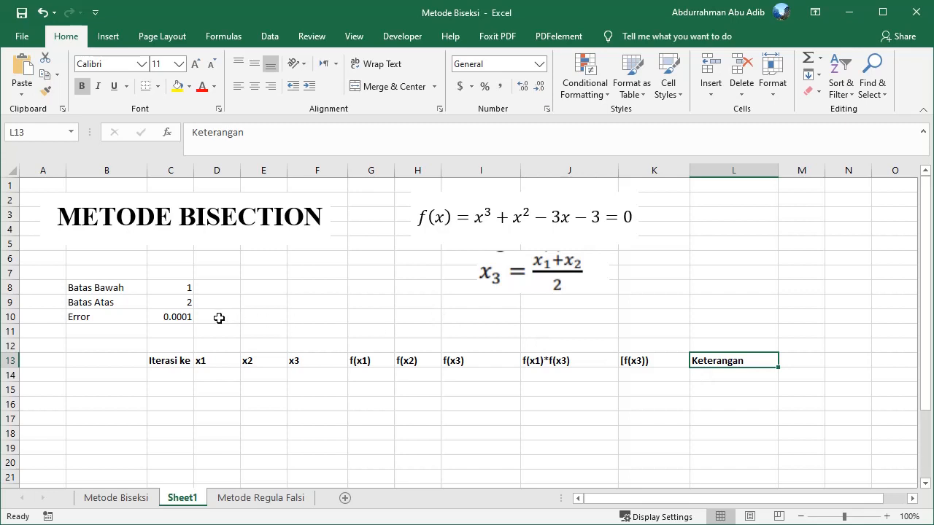
click(636, 364)
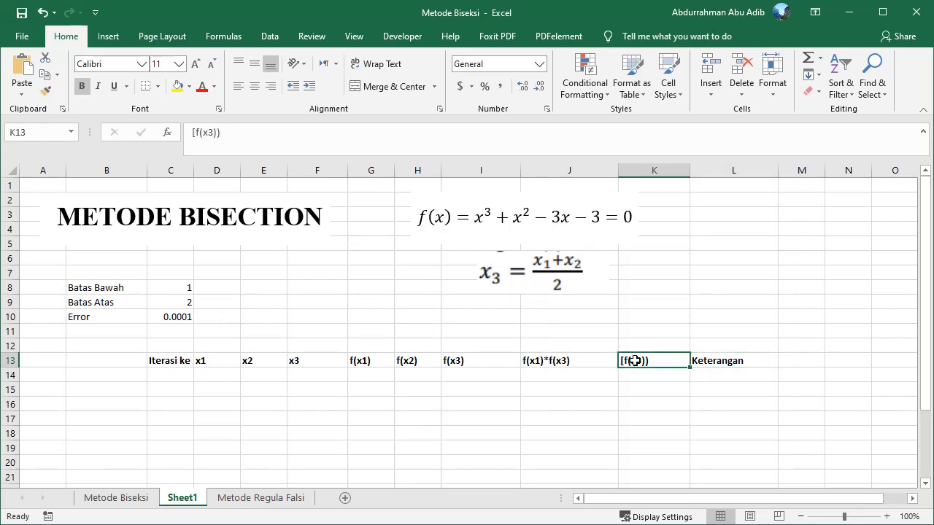
click(162, 315)
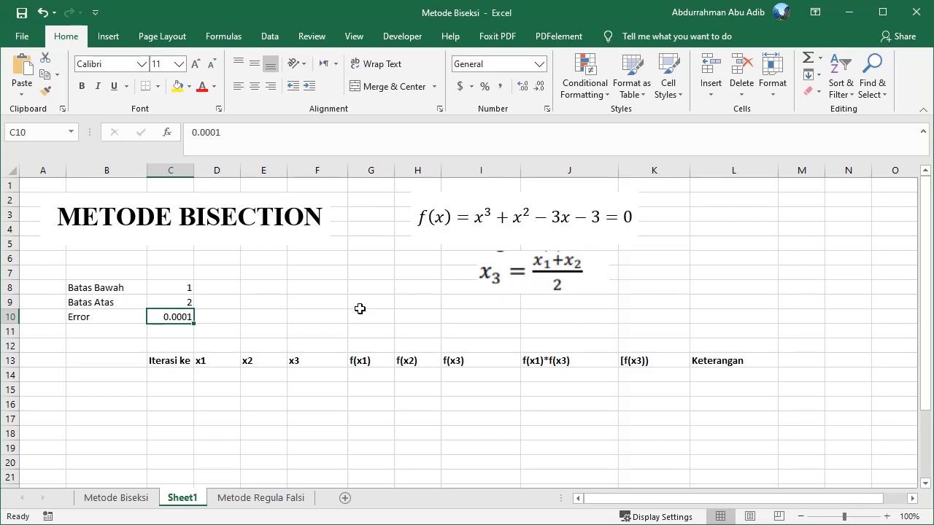
click(187, 290)
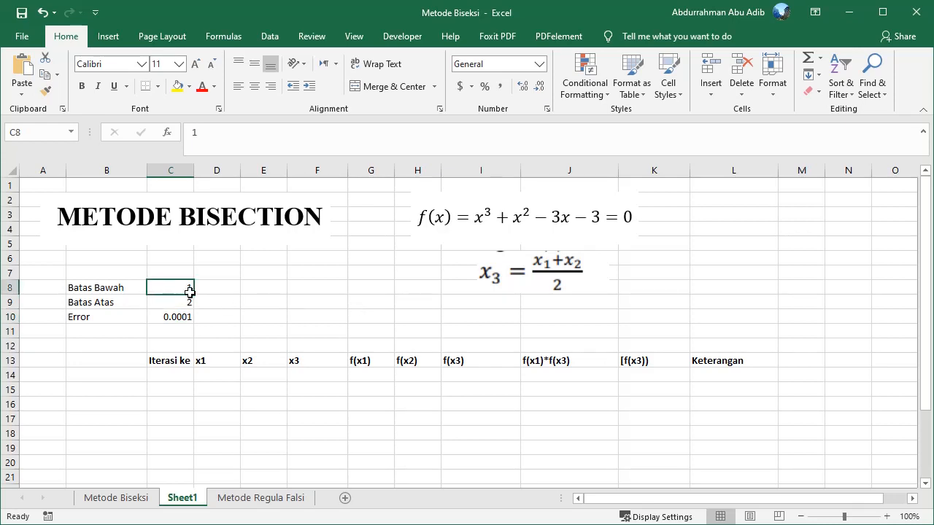
- Enter 1 as the first iteration number in C14 under Iterasi ke
click(174, 375)
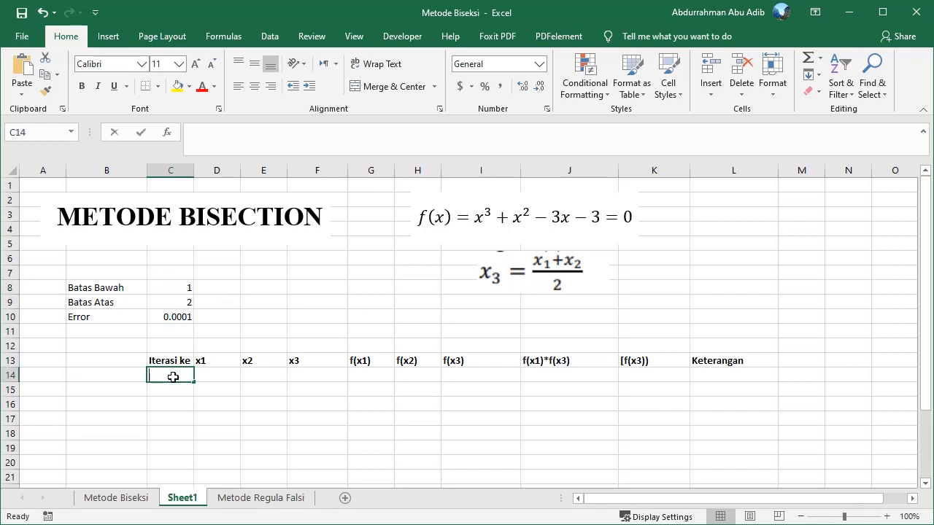
text(1)
key(Tab)
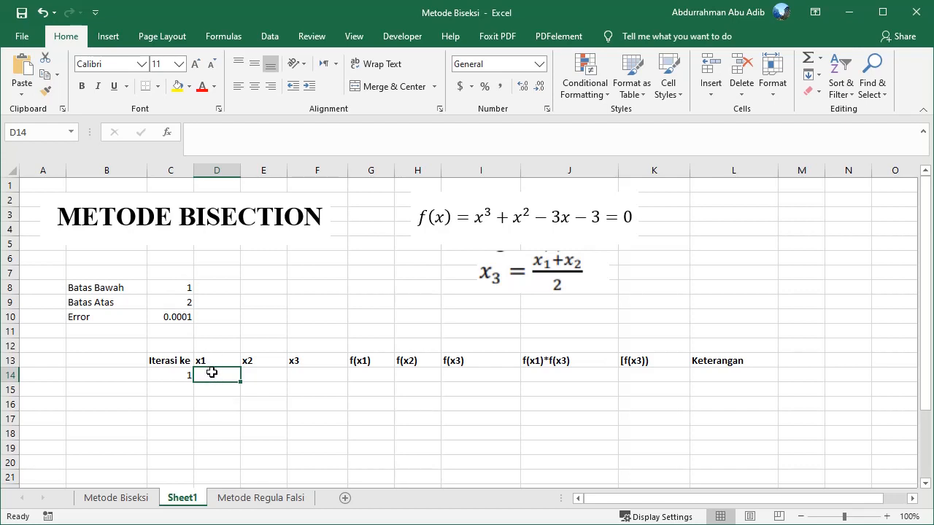
click(172, 290)
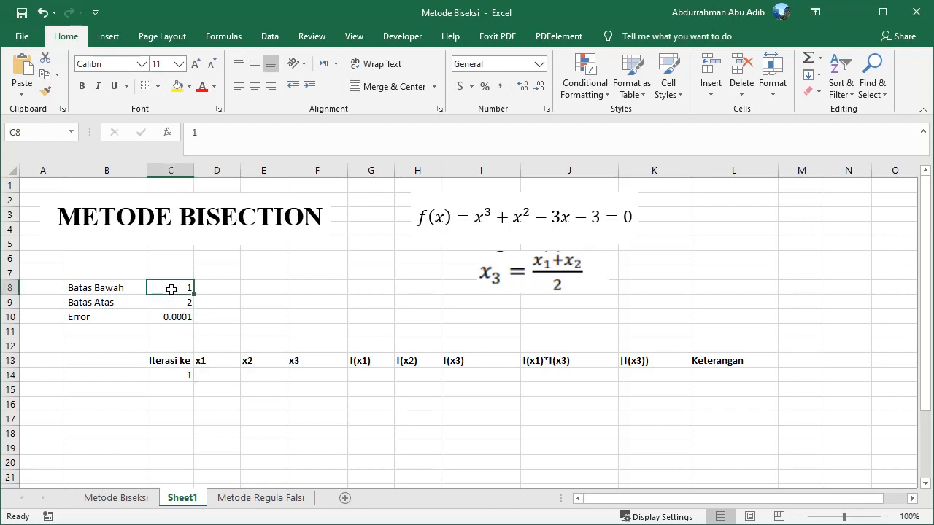
click(220, 374)
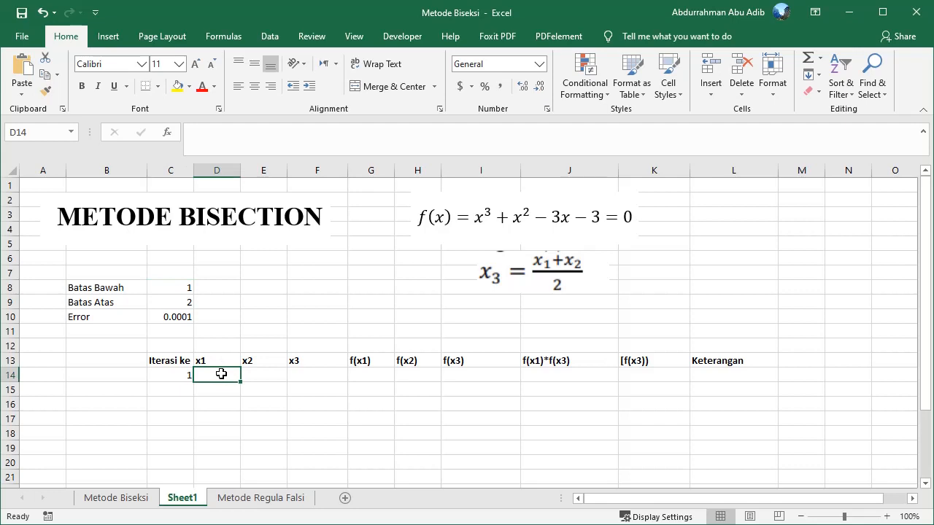
text(1)
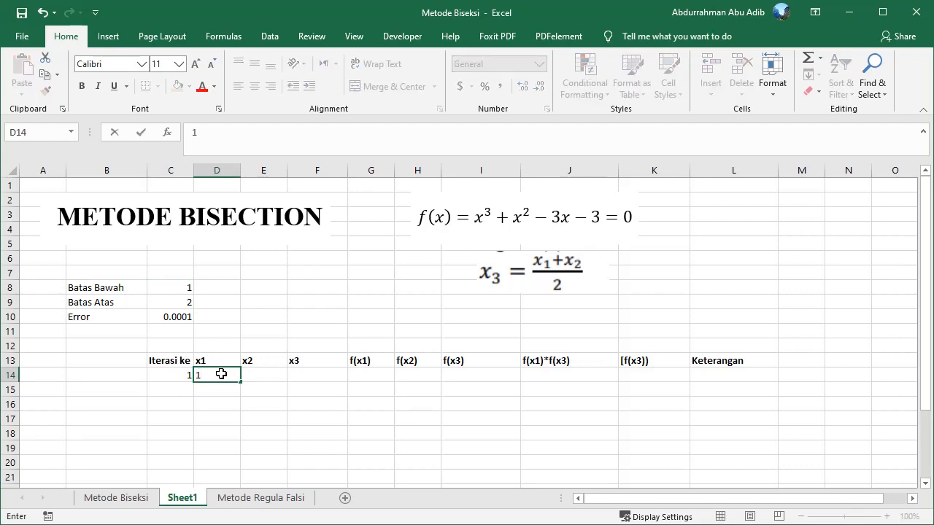
key(Tab)
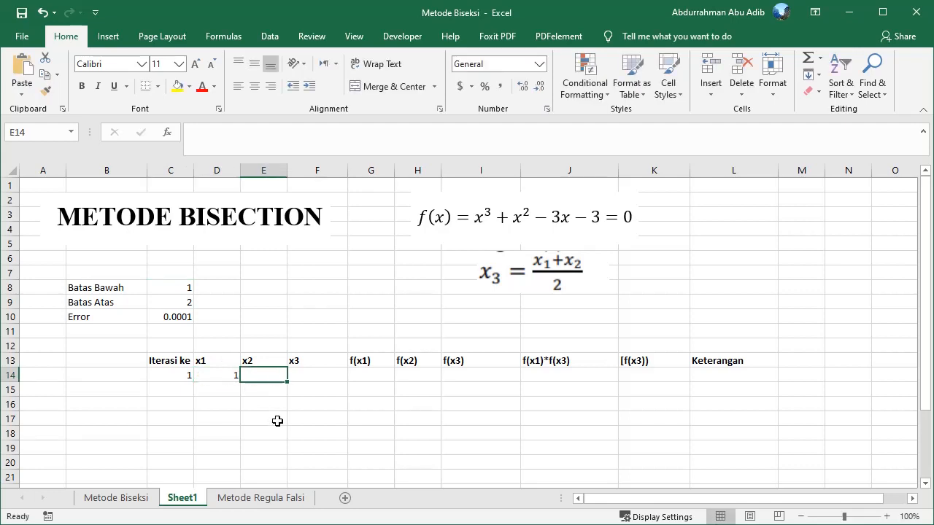
text(2)
key(Tab)
drag(221, 375, 259, 382)
key(Delete)
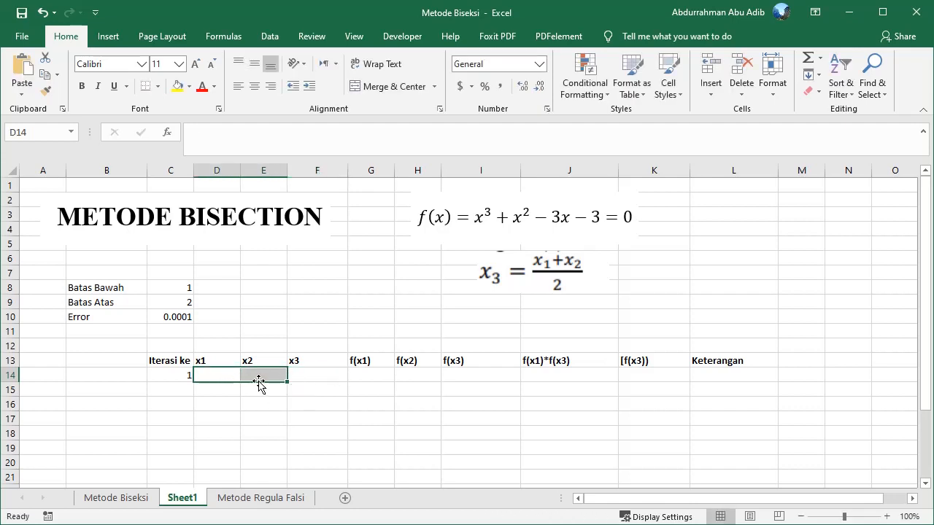
- Enter the formula =$C$8 in D14 so x1 takes the lower limit through an absolute reference
click(213, 378)
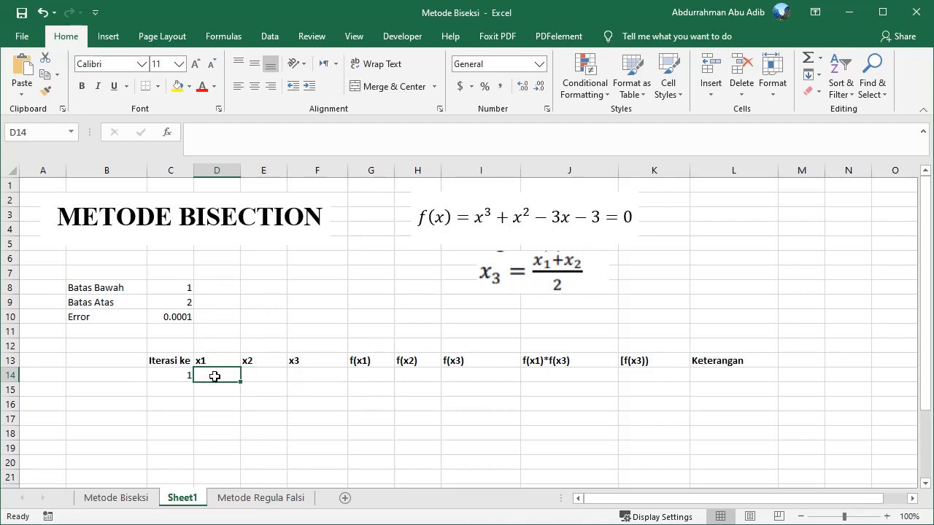
text(=)
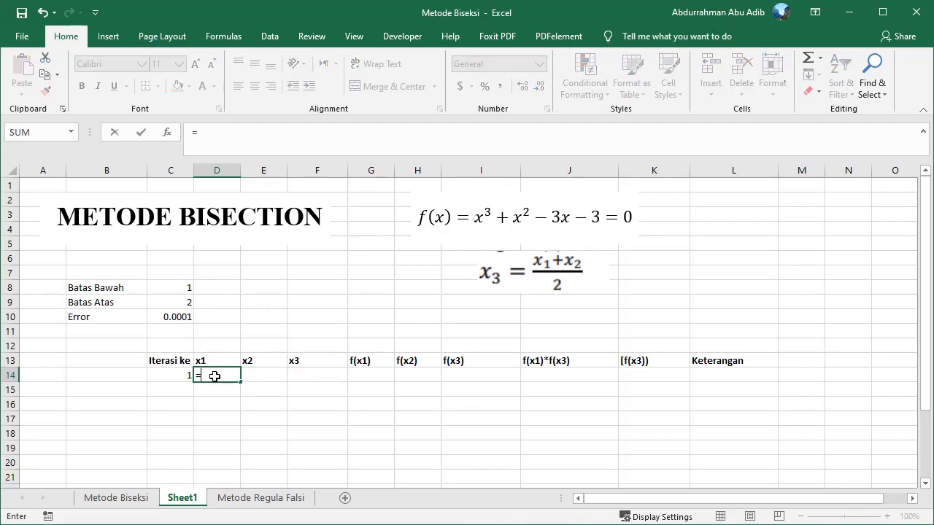
click(176, 288)
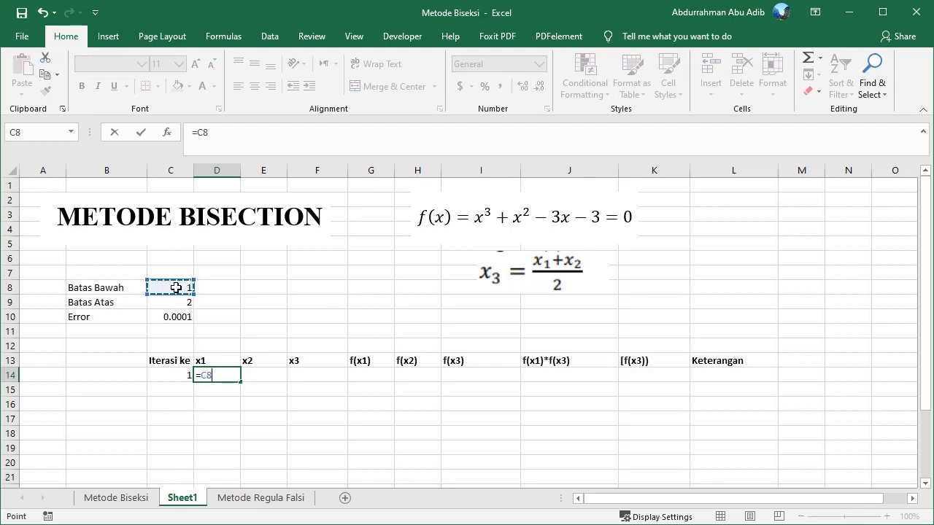
click(198, 135)
text($)
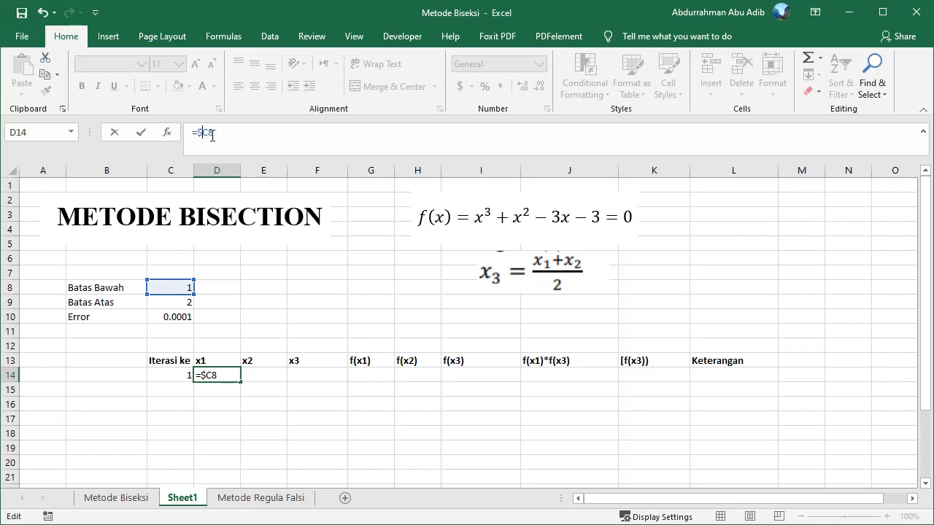
drag(198, 133, 213, 132)
click(227, 148)
click(211, 132)
click(211, 136)
text($)
key(Tab)
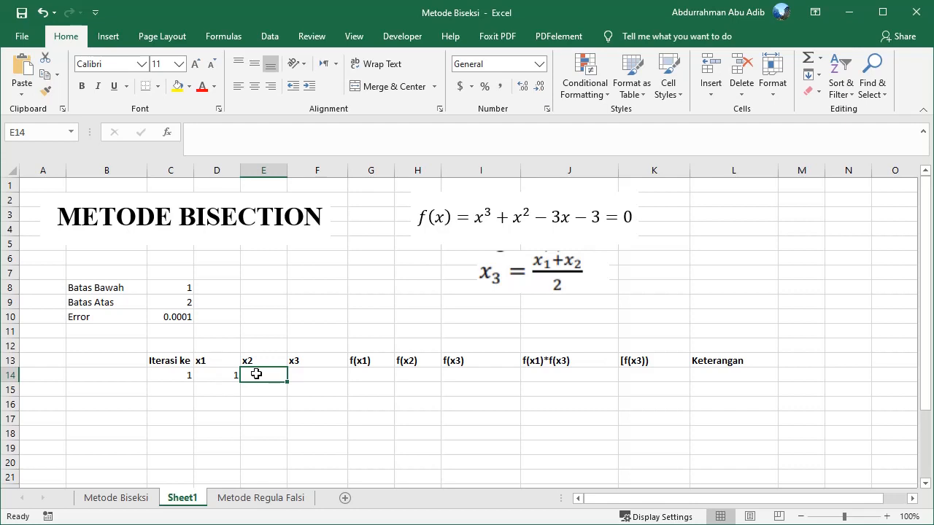
- Enter the formula =$C$9 in E14 so x2 takes the upper limit through an absolute reference
text(=)
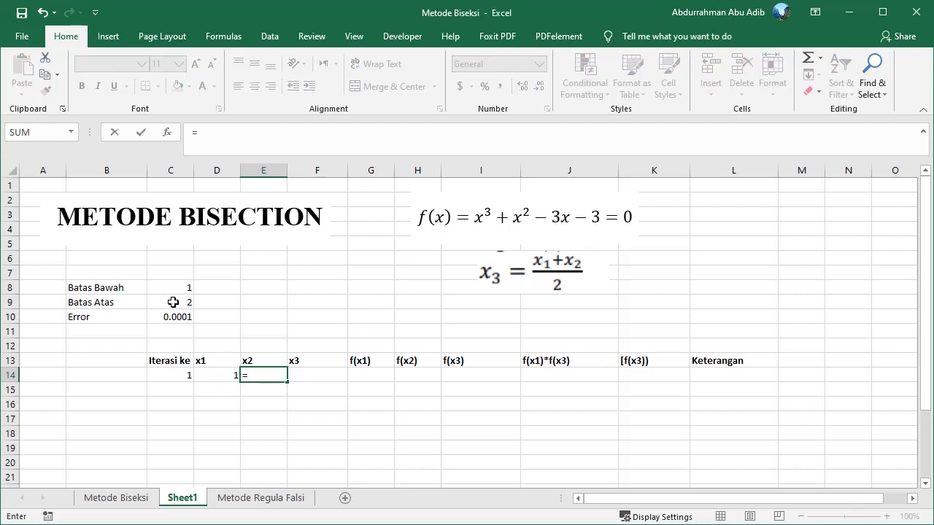
click(173, 302)
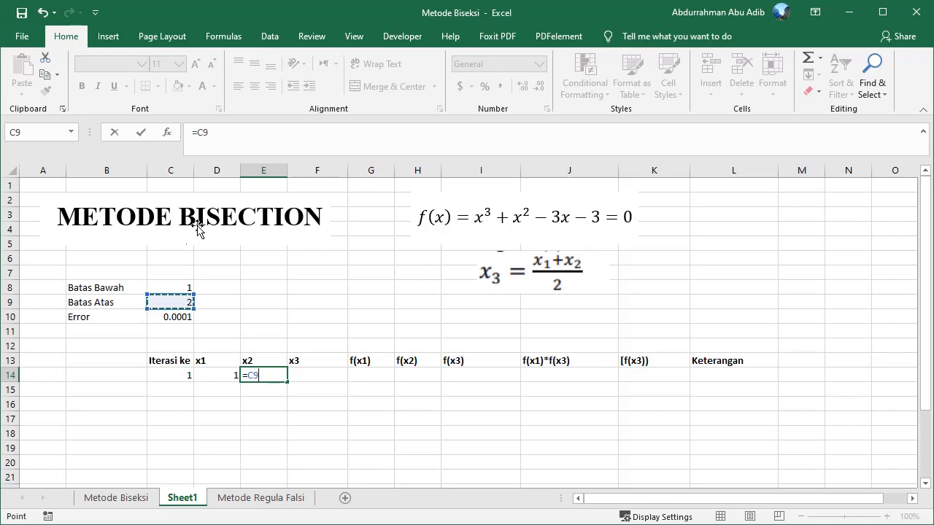
click(200, 134)
text($C)
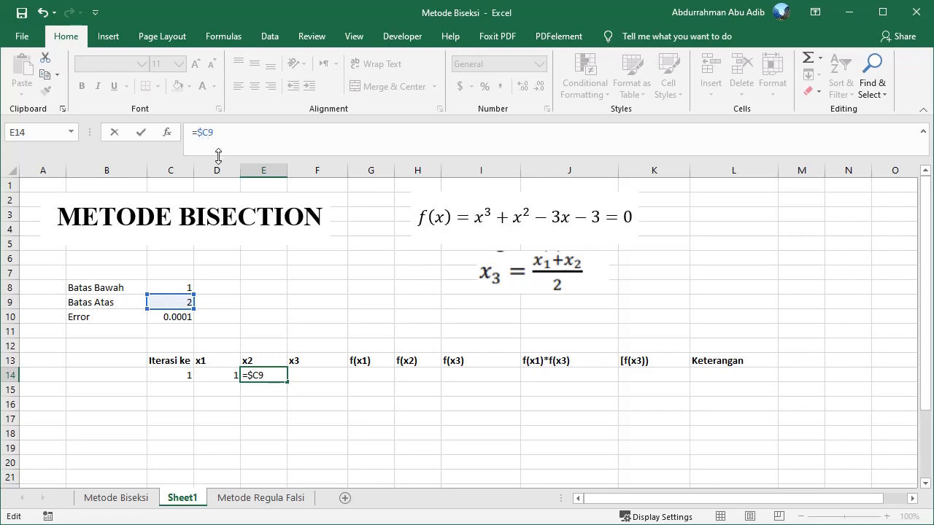
text($)
key(Tab)
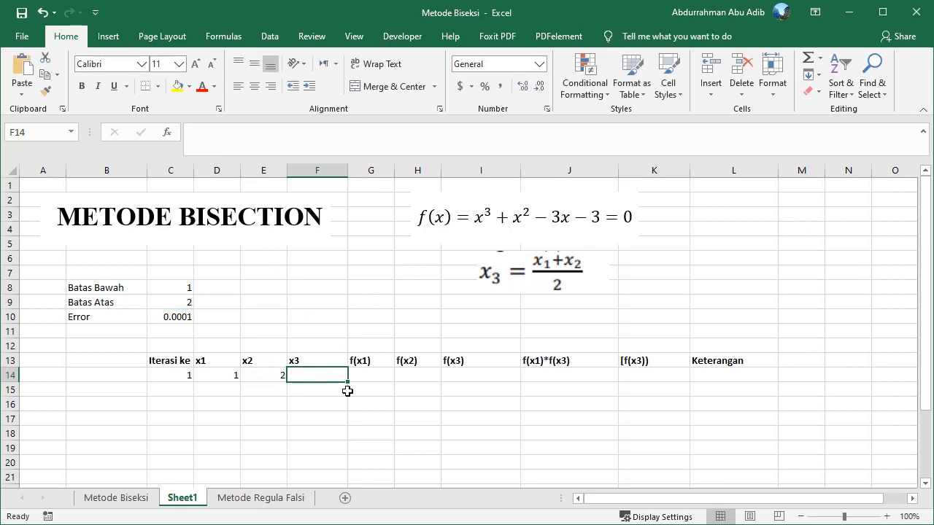
text(=)
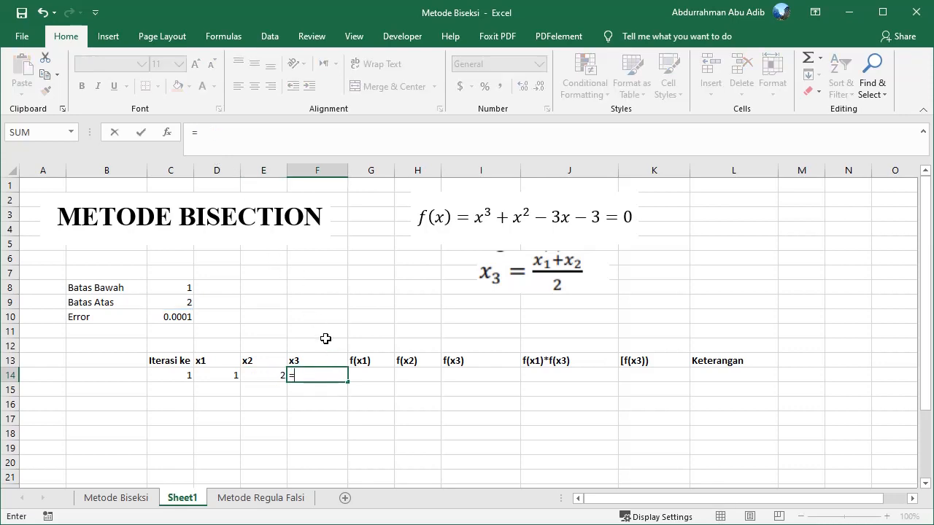
click(537, 272)
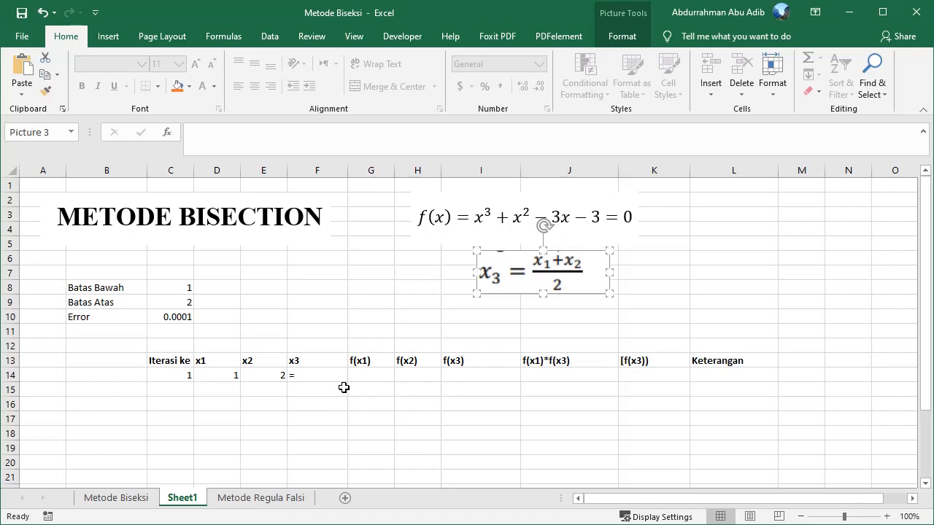
click(319, 376)
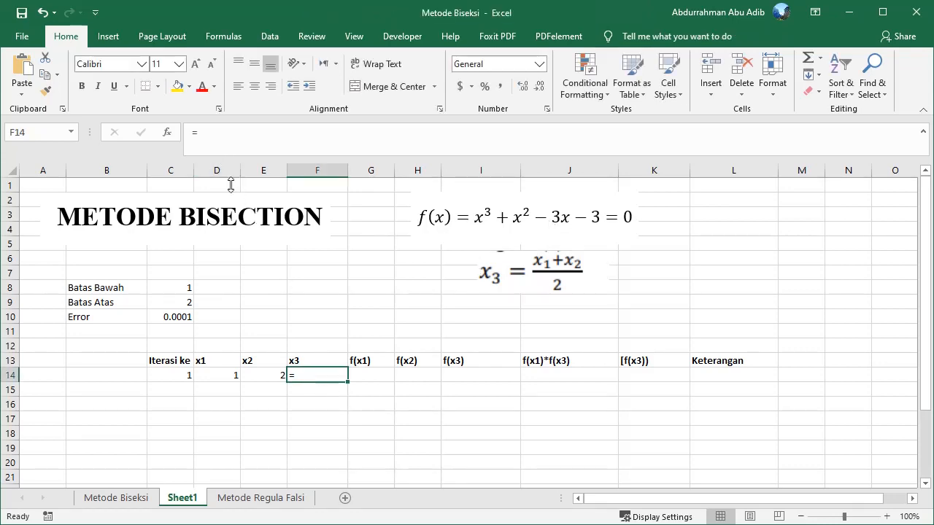
key(BackSpace)
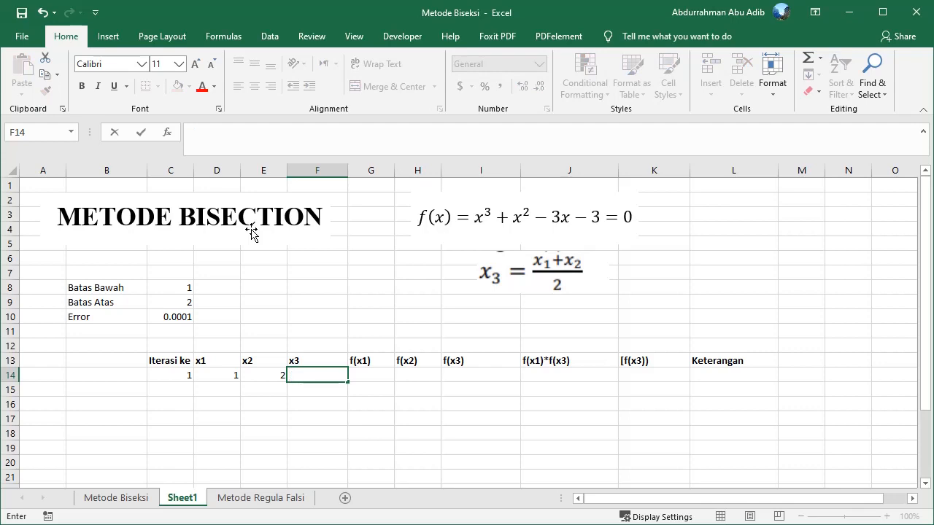
- Enter the midpoint formula =(D14+E14)/2 in F14 under x3
text(=()
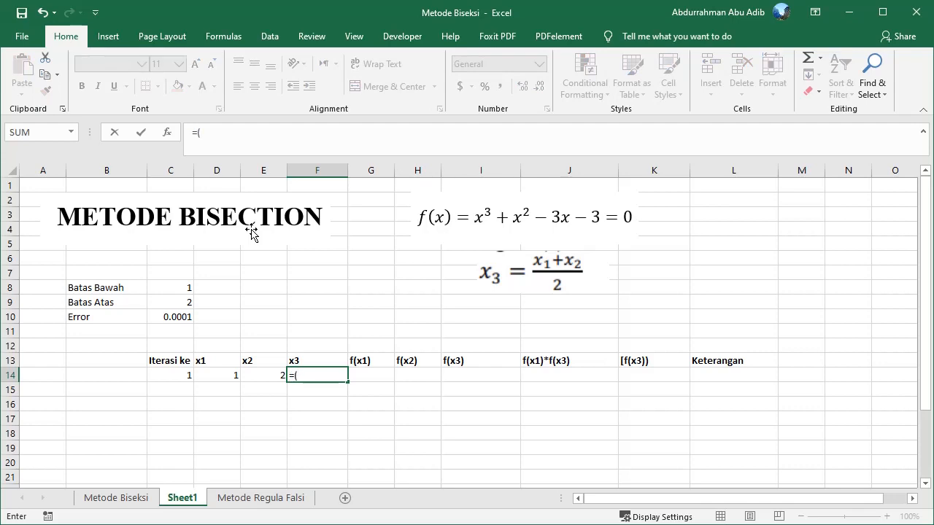
click(222, 374)
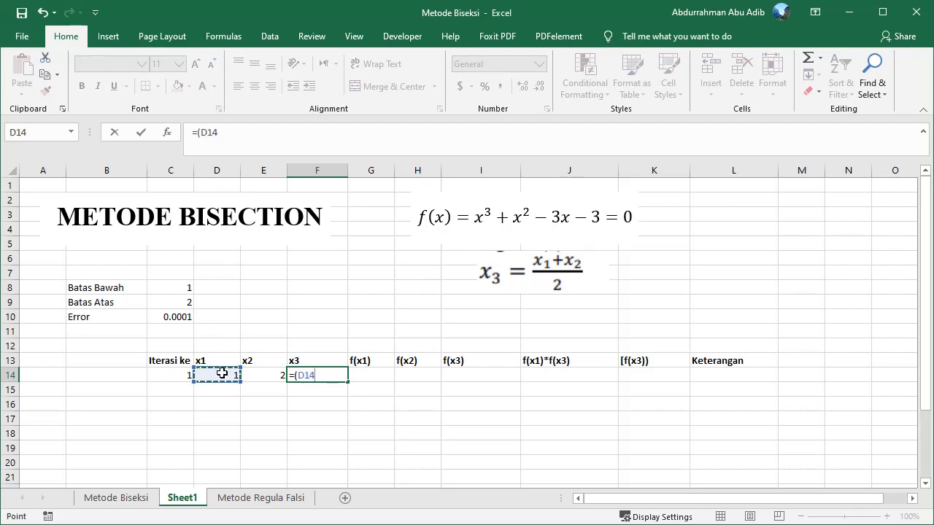
text(+)
click(268, 374)
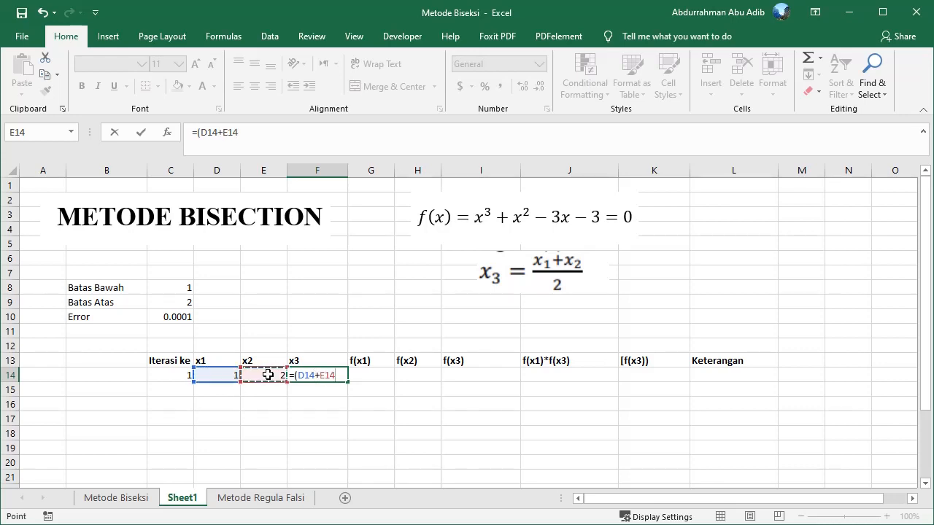
text()/2)
key(Return)
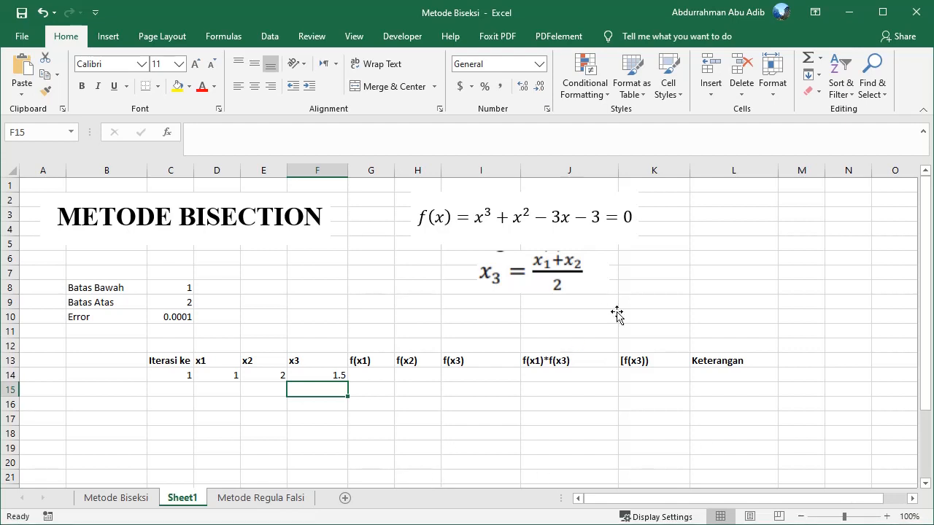
- Widen columns G, H and I to give the f(x1), f(x2) and f(x3) values more room
click(382, 374)
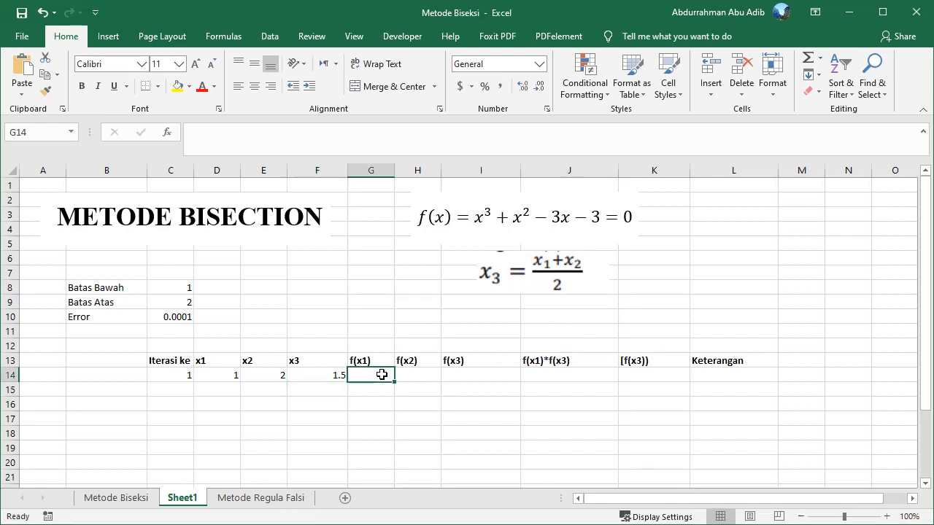
drag(395, 170, 501, 175)
click(589, 172)
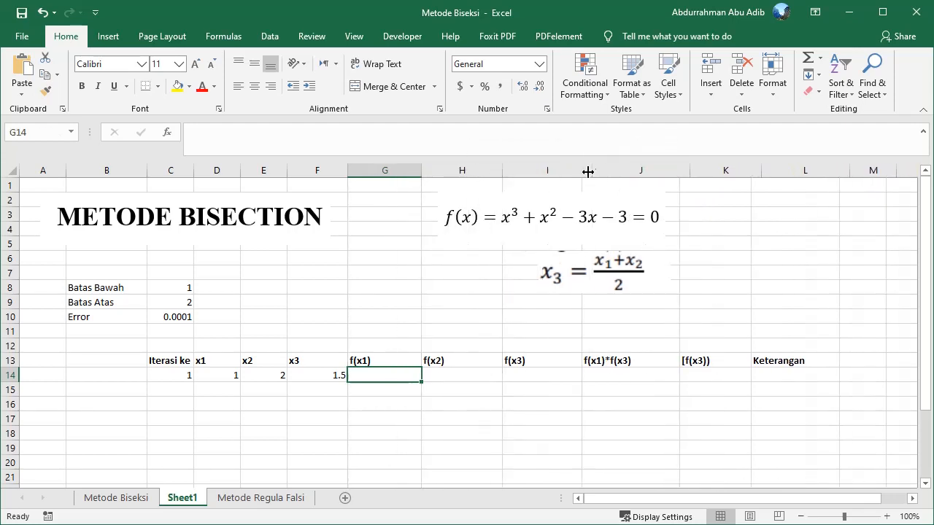
drag(589, 171, 592, 171)
- Enter the formula =D14^3+D14^2-(3*D14)-3 in G14 to evaluate f(x1)
text(=)
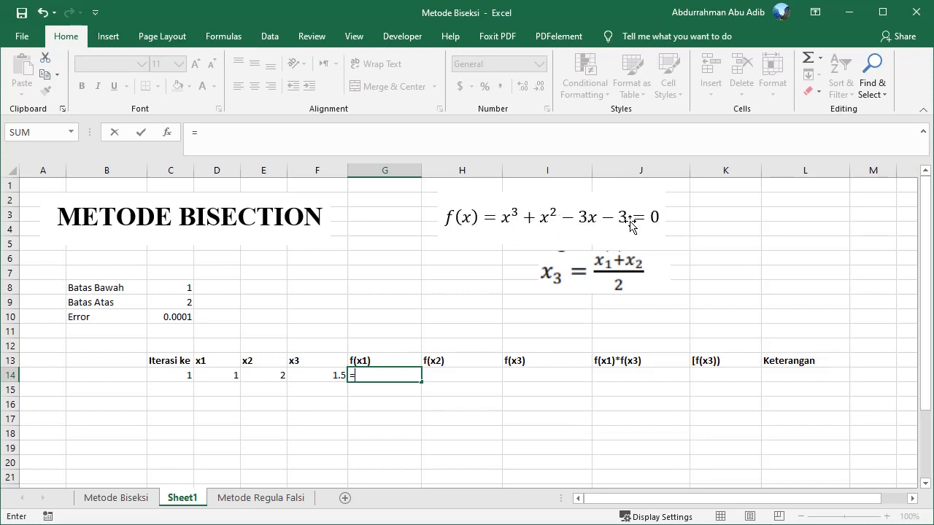
click(217, 378)
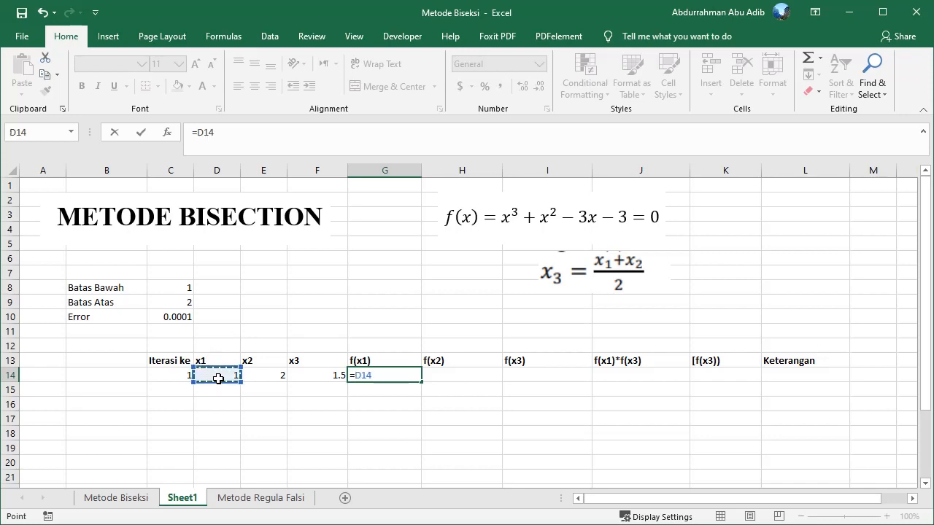
text(^3)
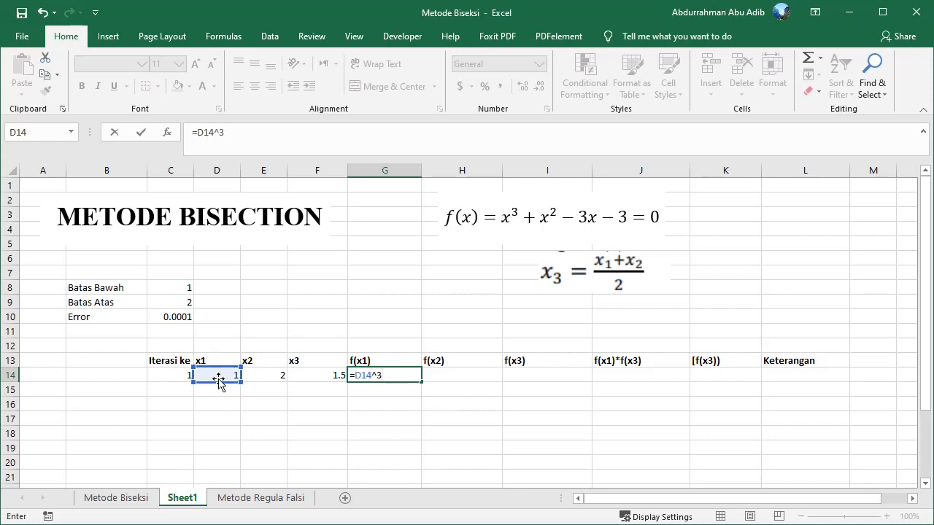
text(+)
click(220, 374)
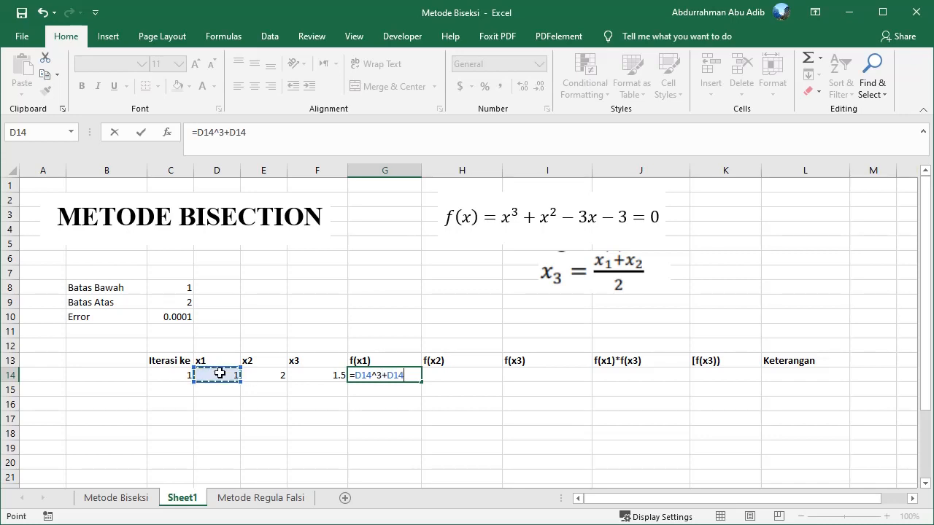
text(^2-(3*)
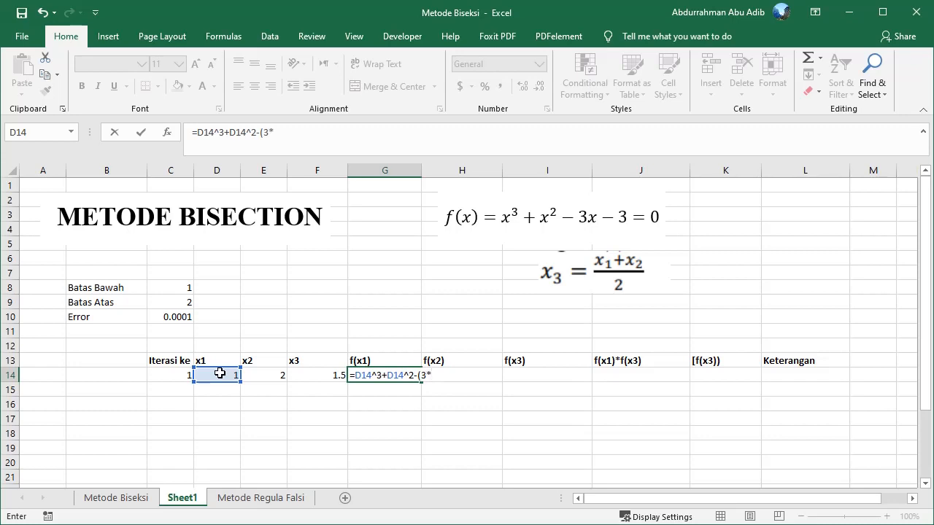
click(219, 374)
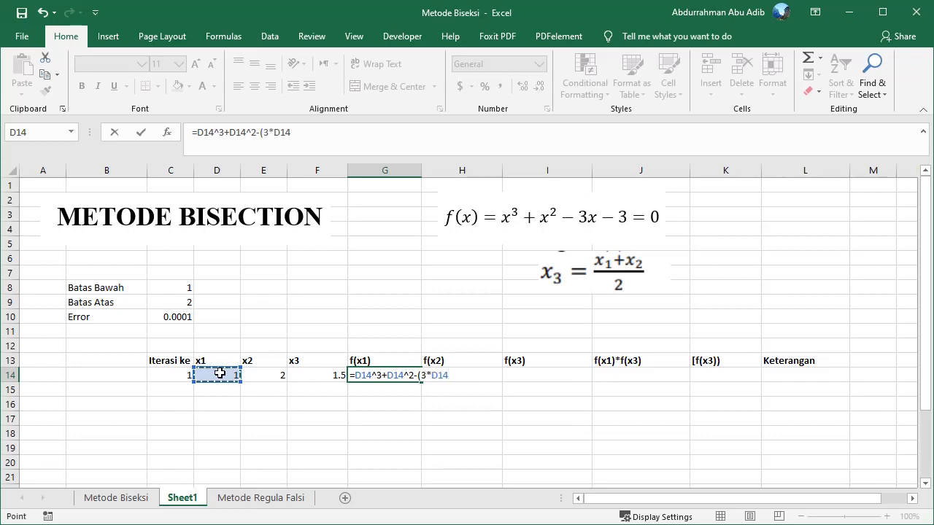
text()-3)
key(Return)
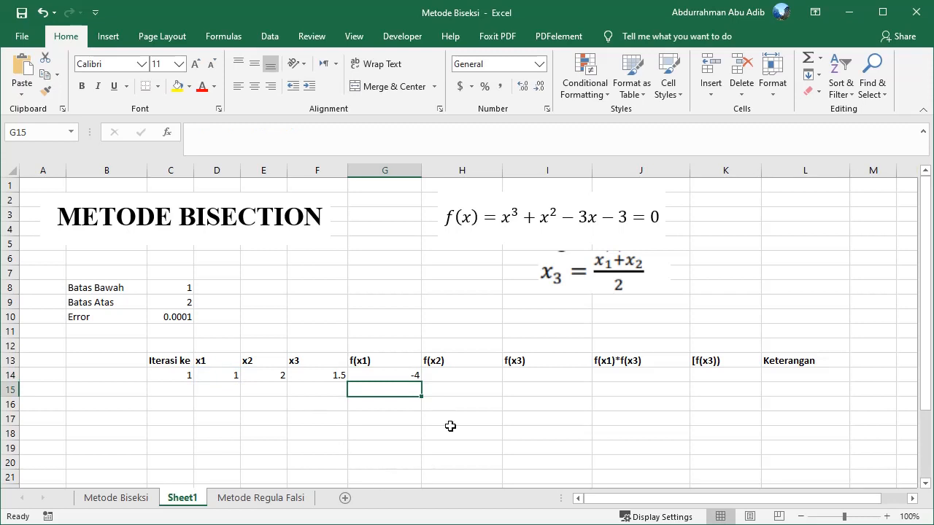
- Fill the f(x1) formula from G14 across to H14 and I14, and check the copied formula under f(x2)
click(405, 376)
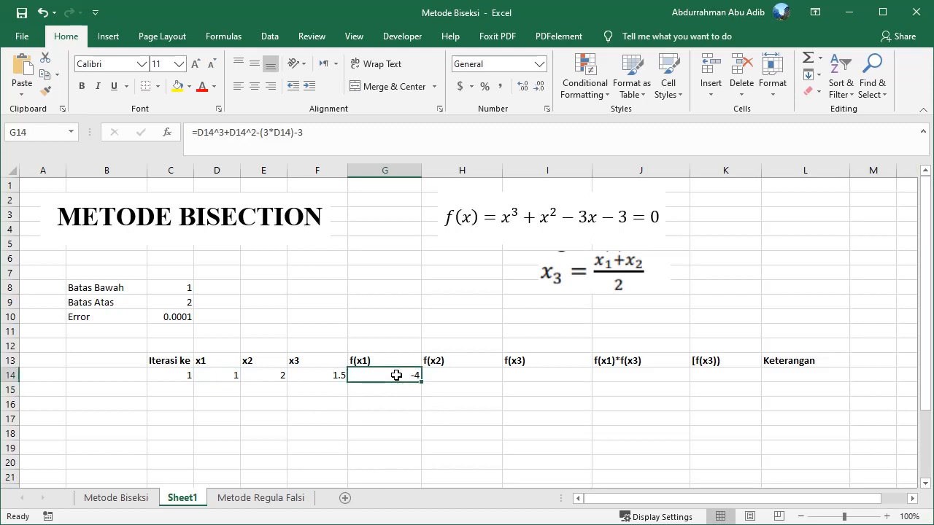
click(444, 360)
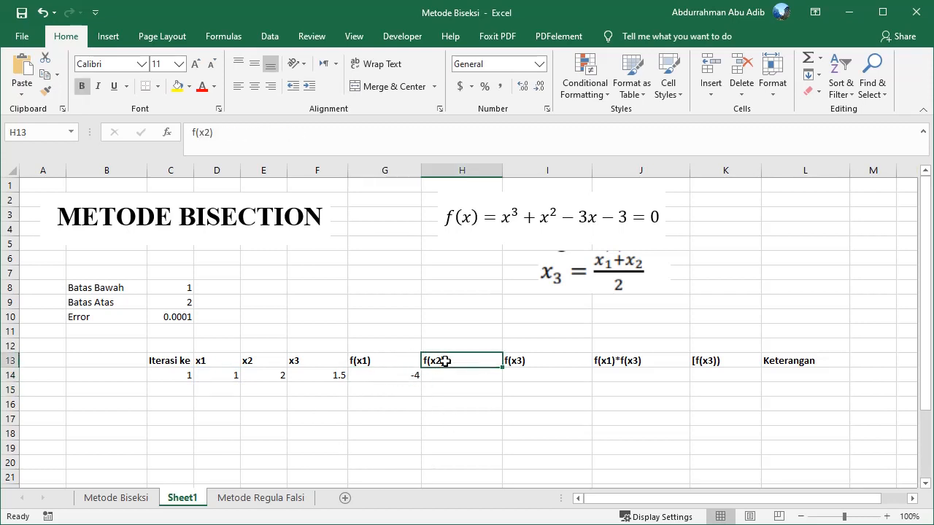
click(515, 362)
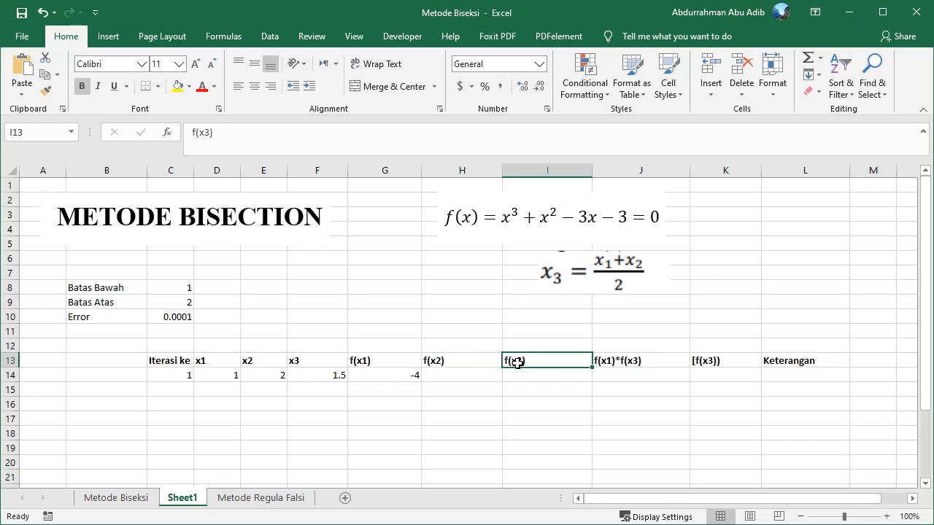
click(403, 376)
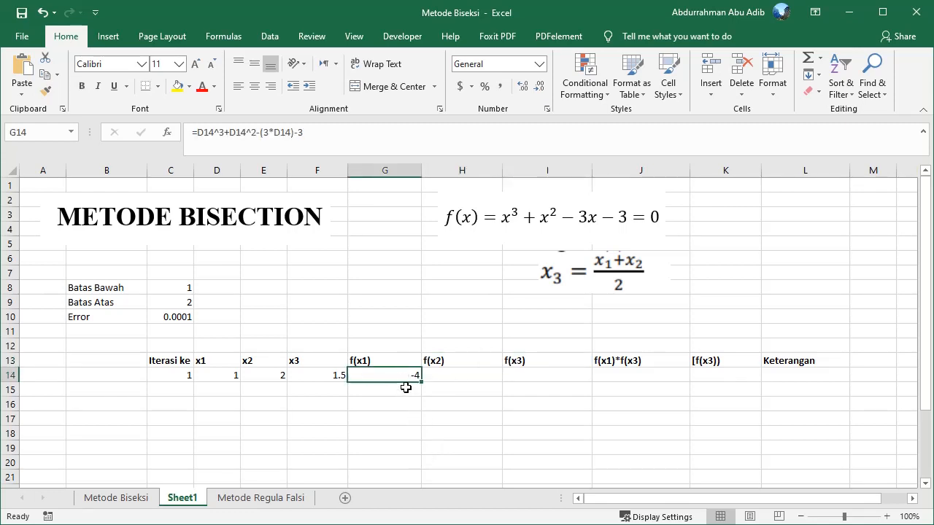
click(406, 419)
click(397, 377)
drag(420, 380, 568, 383)
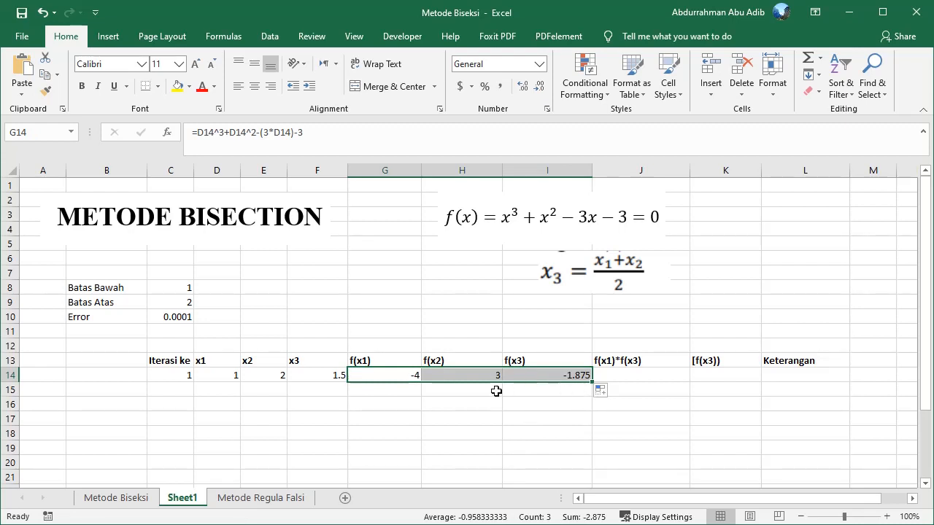
click(466, 428)
click(483, 378)
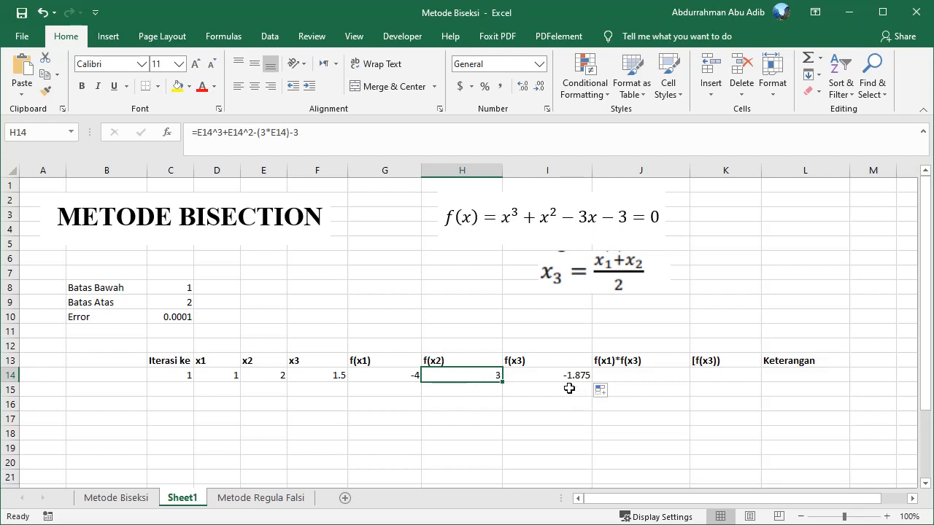
- Enter the formula =G14*I14 in J14 to multiply f(x1) by f(x3)
click(623, 376)
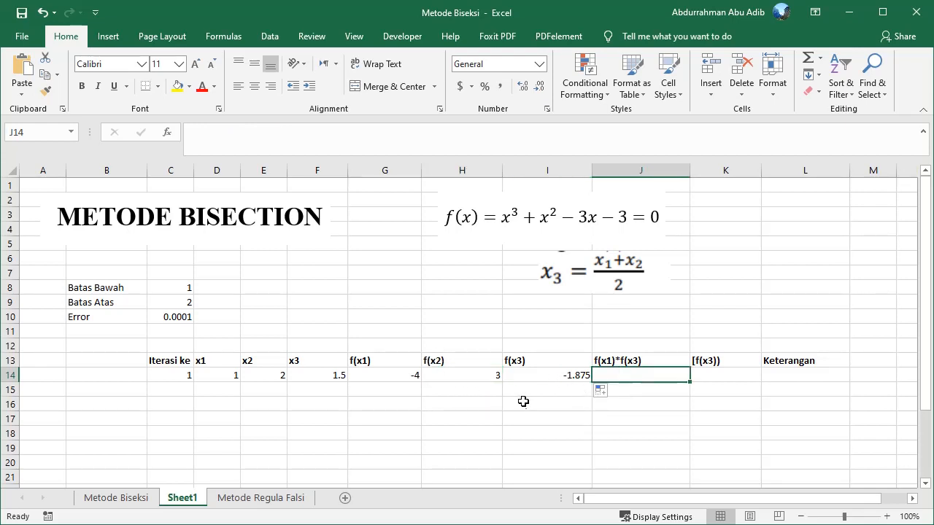
click(613, 361)
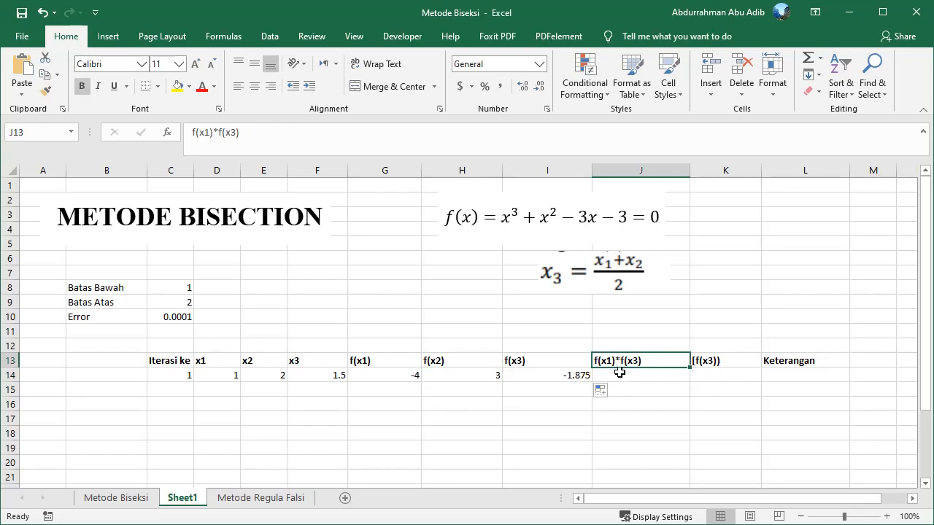
click(619, 378)
click(612, 362)
click(615, 378)
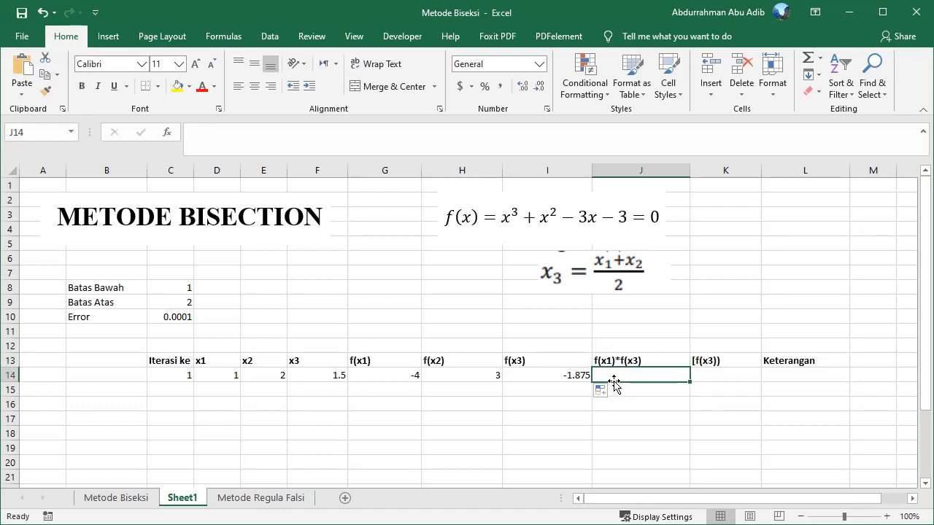
text(=)
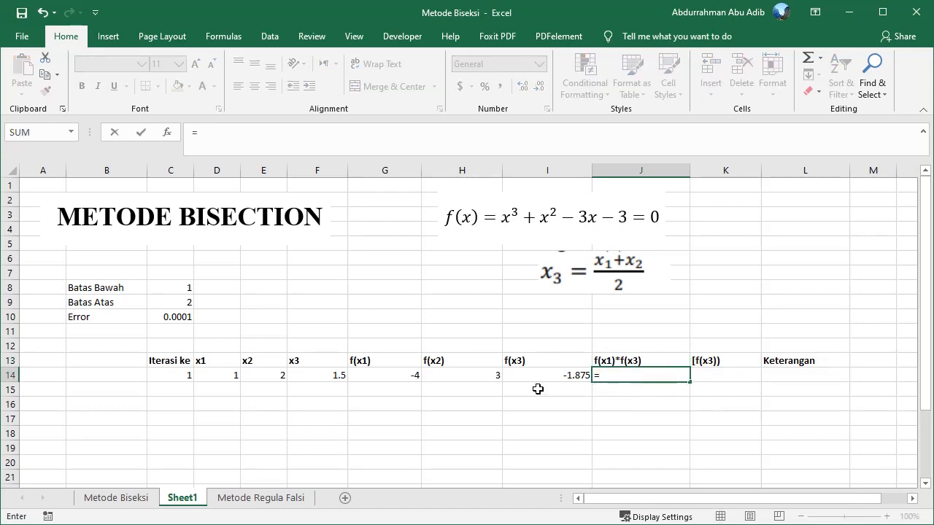
click(383, 378)
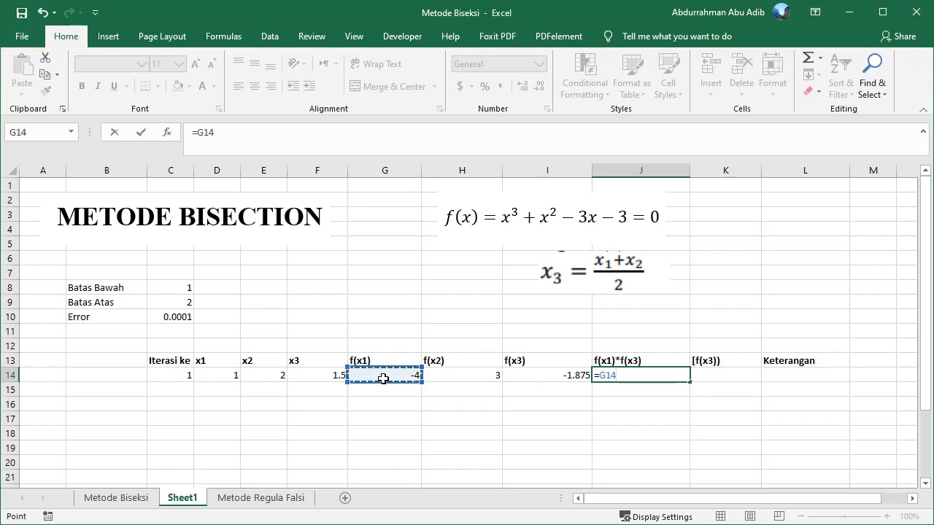
text(*)
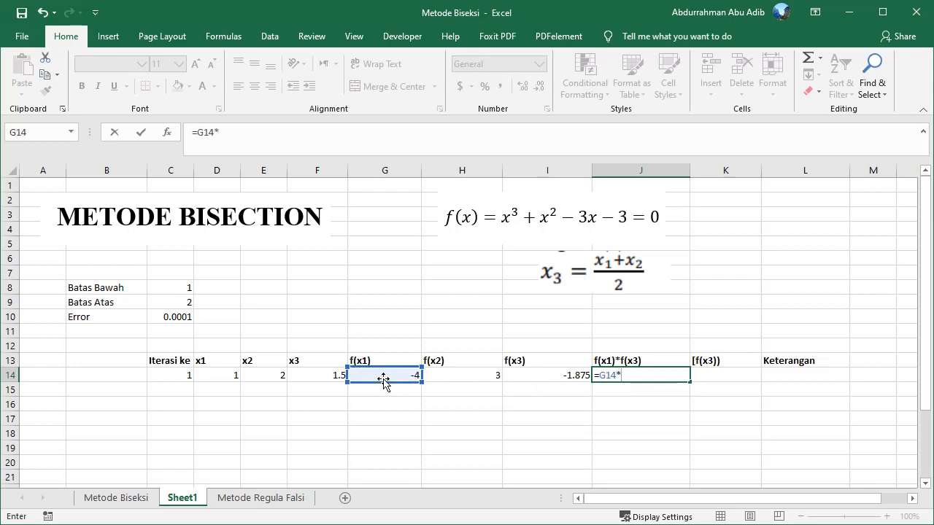
click(518, 376)
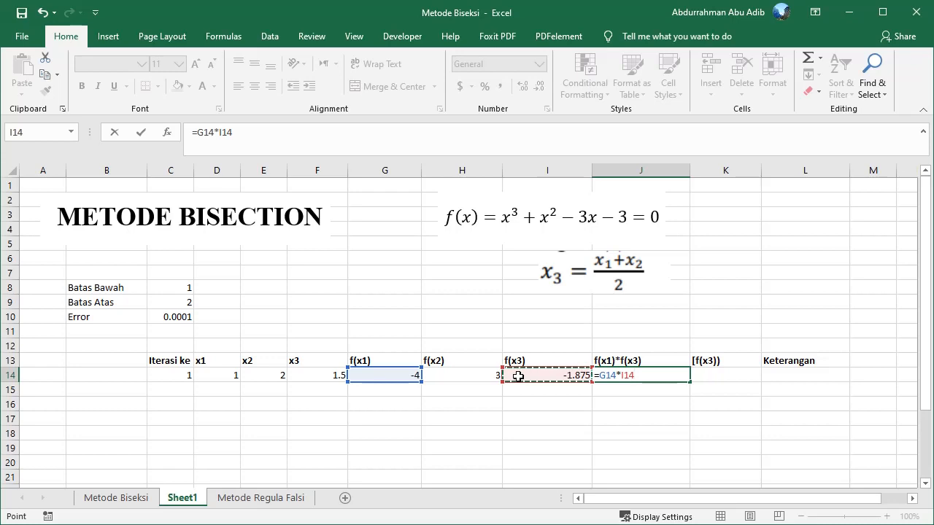
key(Return)
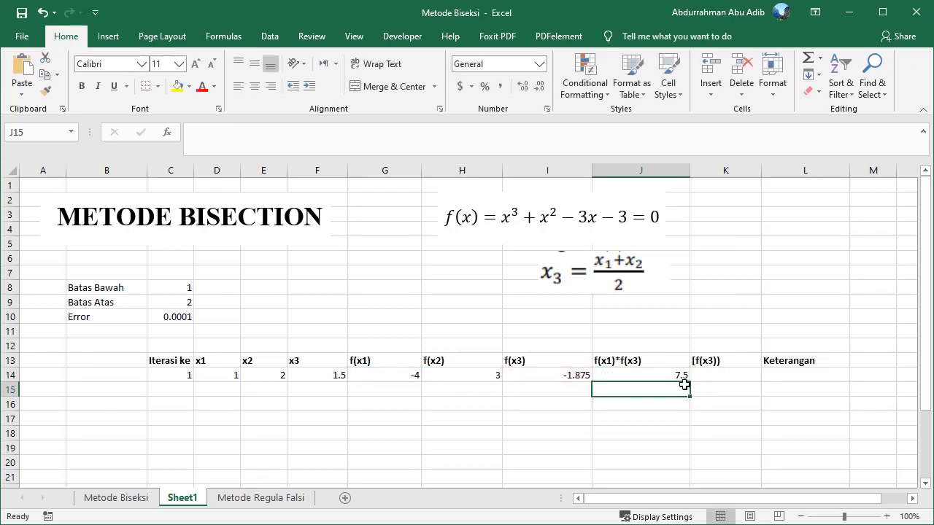
- Enter the formula =ABS(I14) in K14 to get the absolute value of f(x3)
click(726, 376)
text(=)
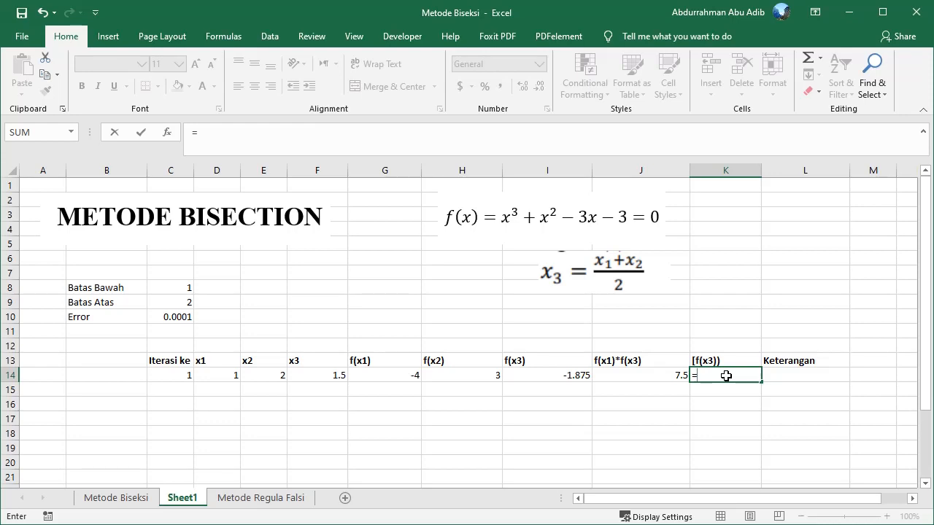
text(ABS)
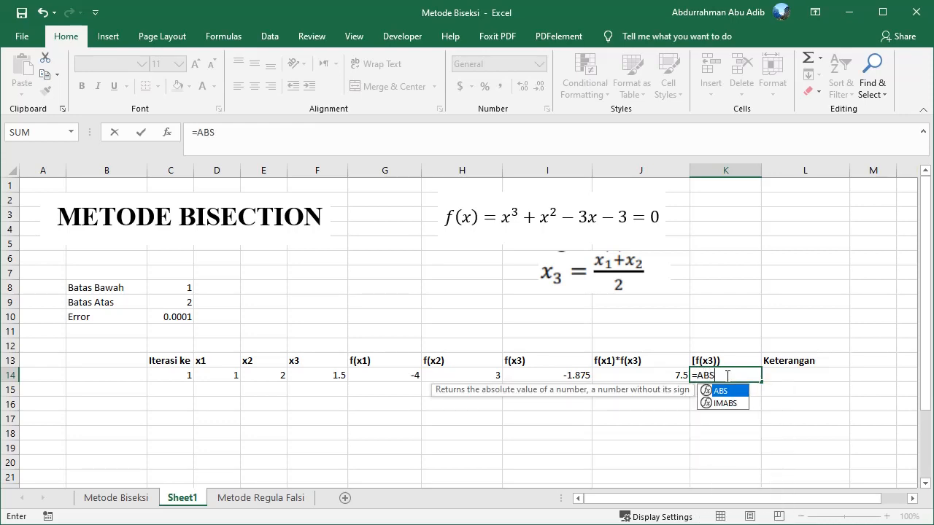
text(()
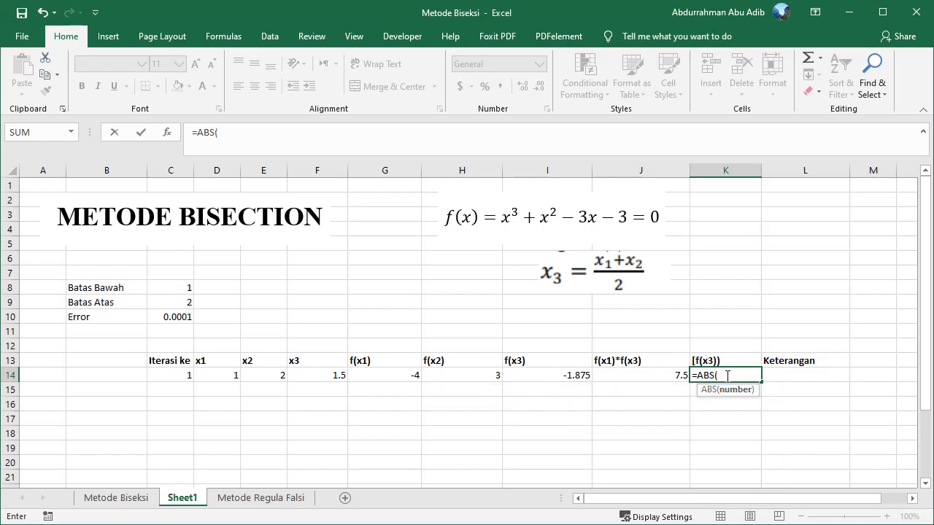
click(539, 376)
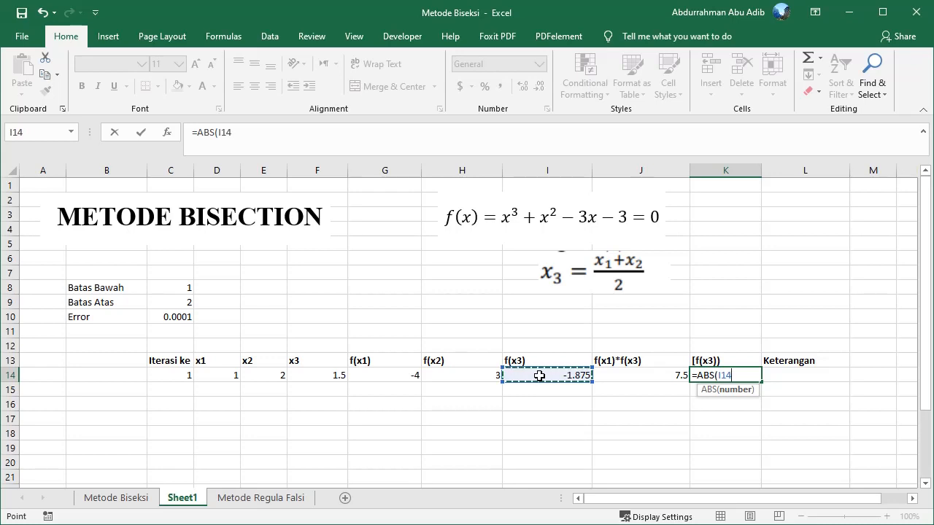
text())
key(Return)
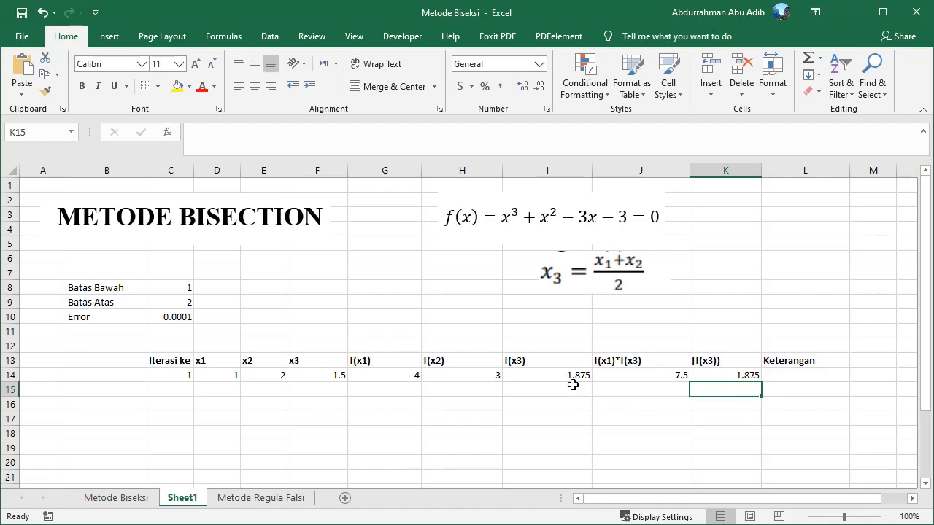
- Begin an IF formula in L14 under Keterangan with the test K14<$C$10, locking the error cell as an absolute reference
click(779, 375)
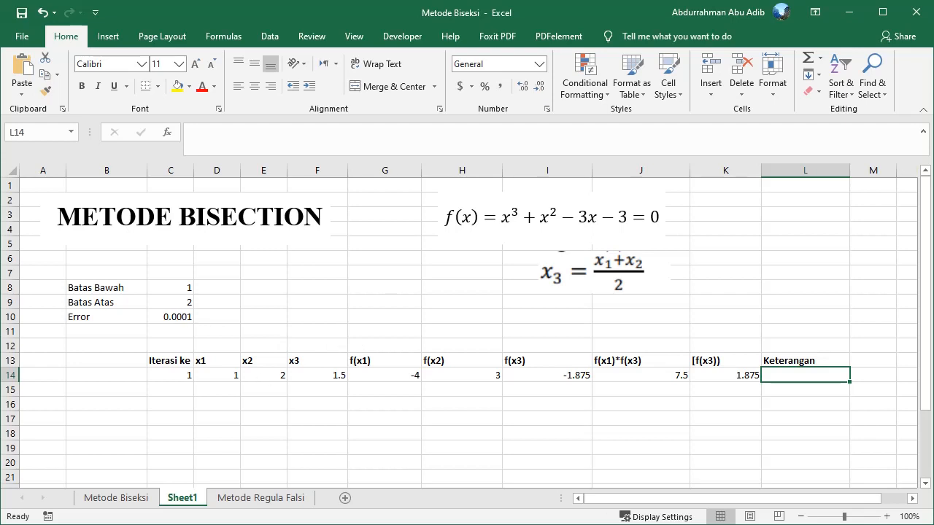
text(i)
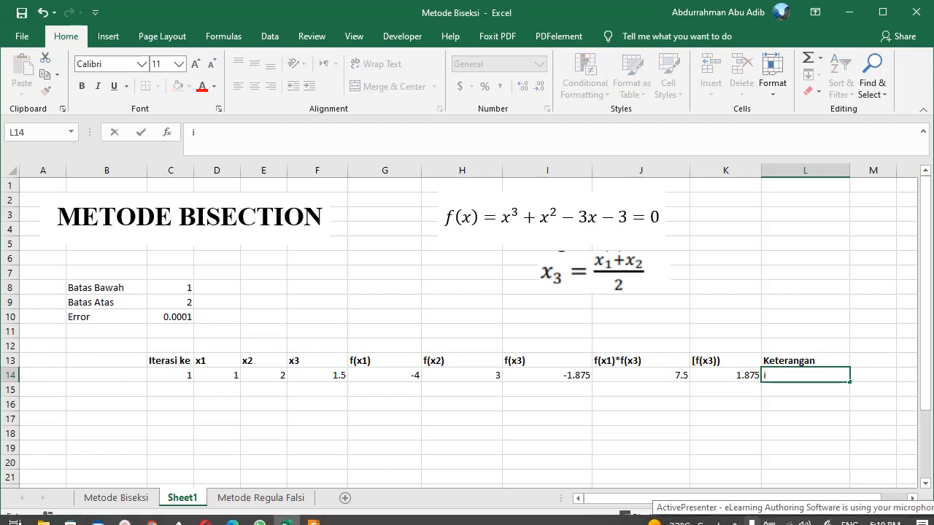
text(=)
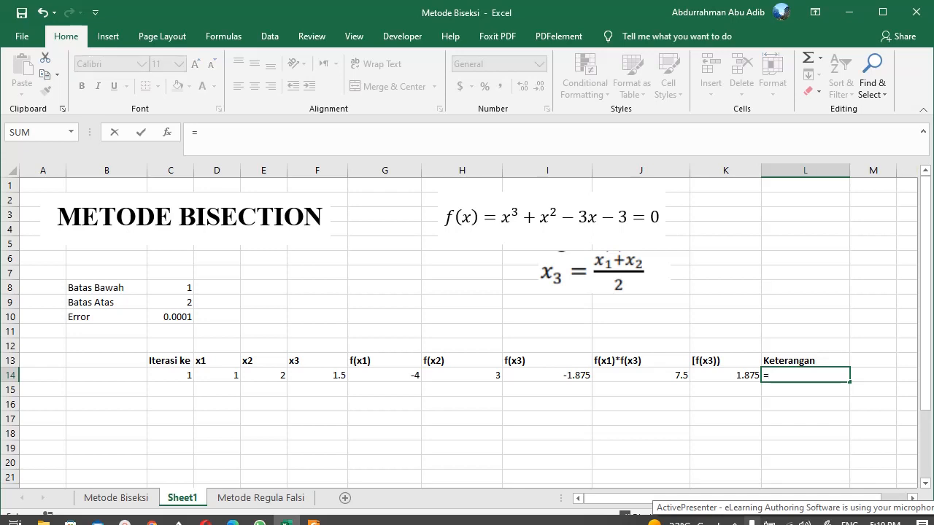
text(IF)
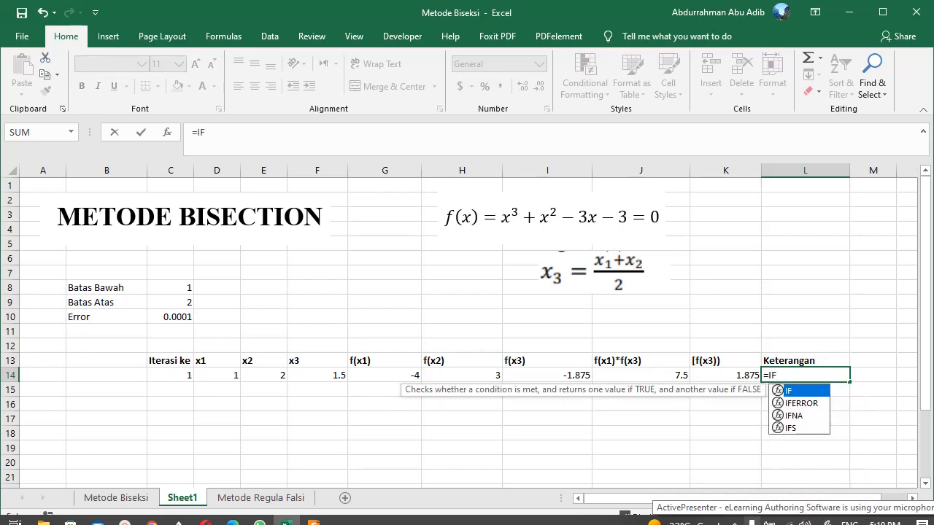
text(()
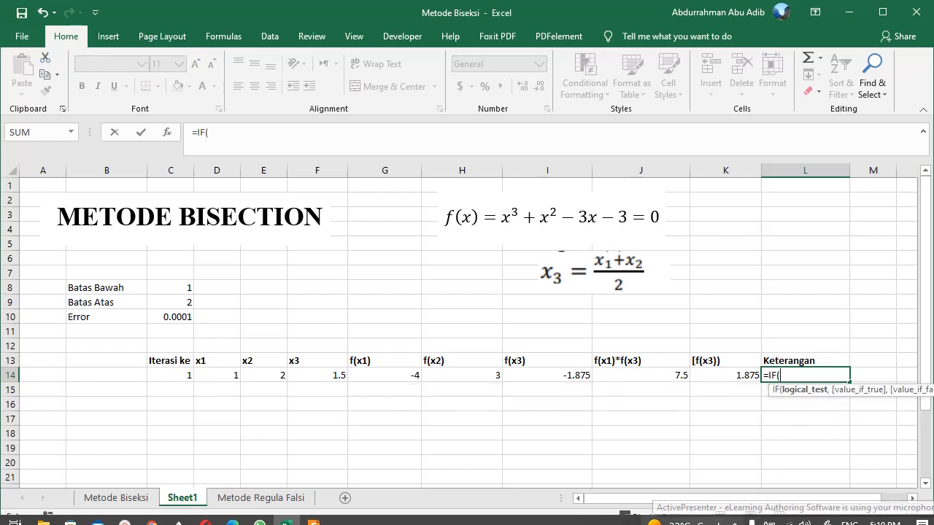
click(727, 377)
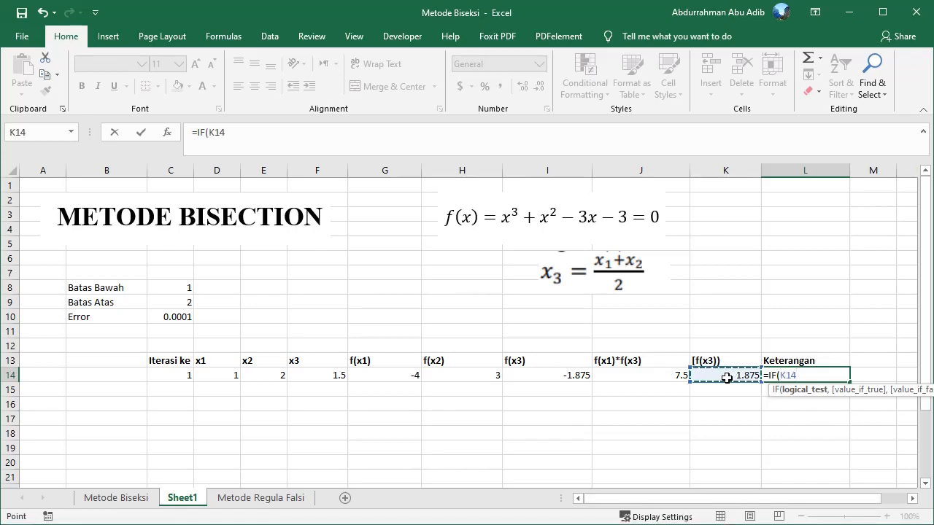
text(<)
click(187, 315)
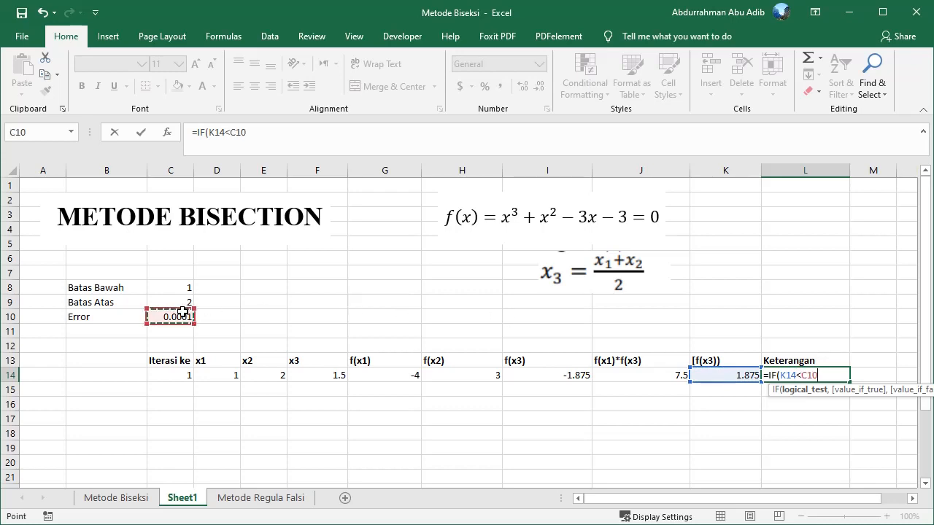
click(232, 132)
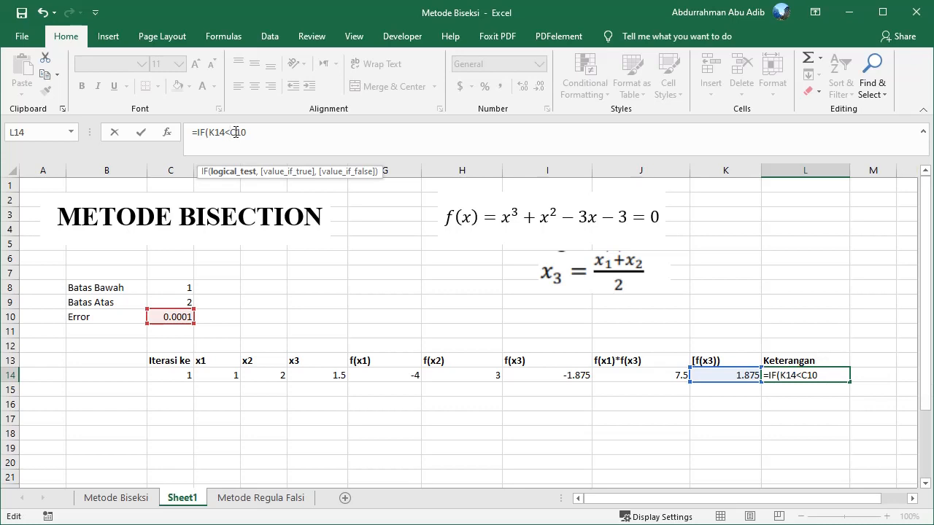
text($C$)
click(268, 132)
text(,)
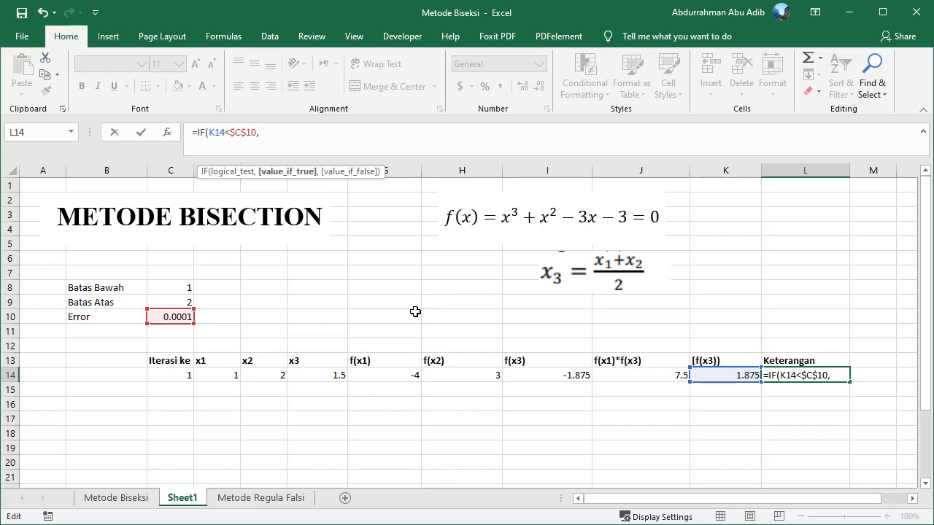
- Complete the L14 IF formula with "BERHENTI" as the true result and "LANJUT LAGI" as the false result
text("BERHENTI)
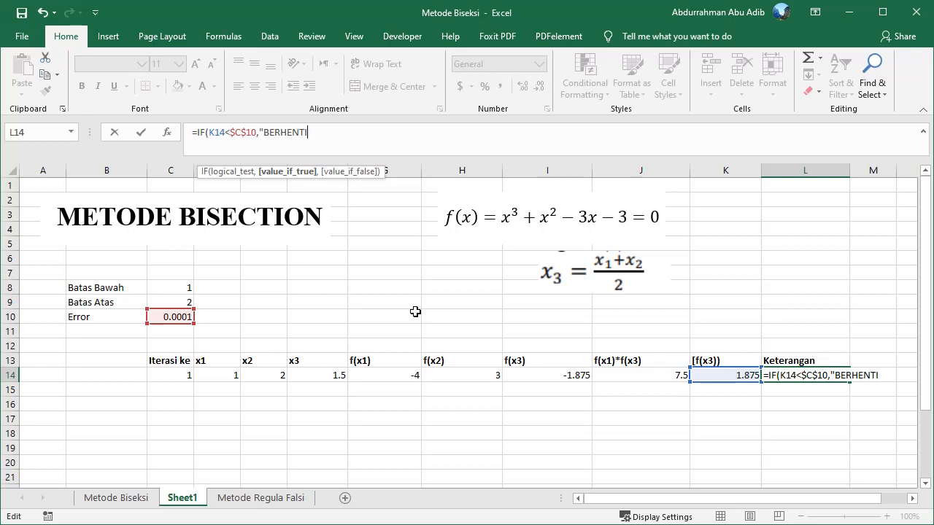
text(",)
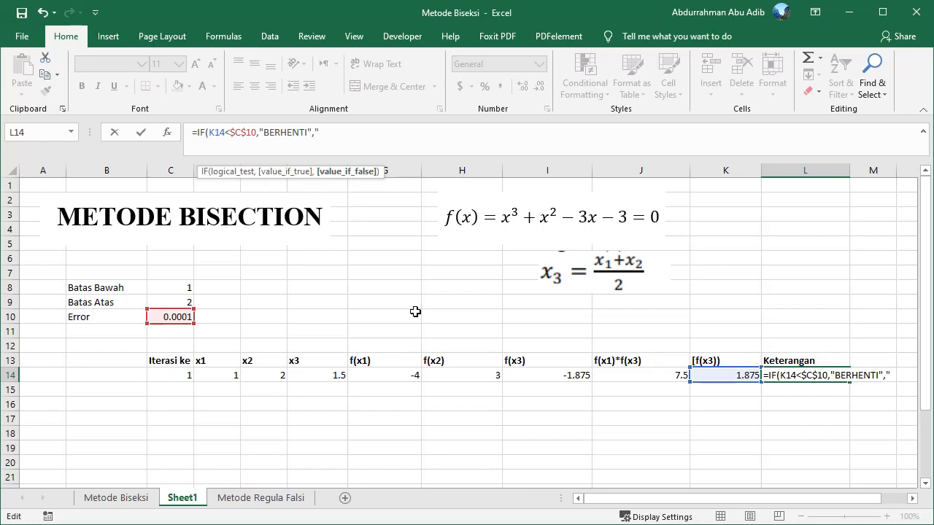
text(LANJUT)
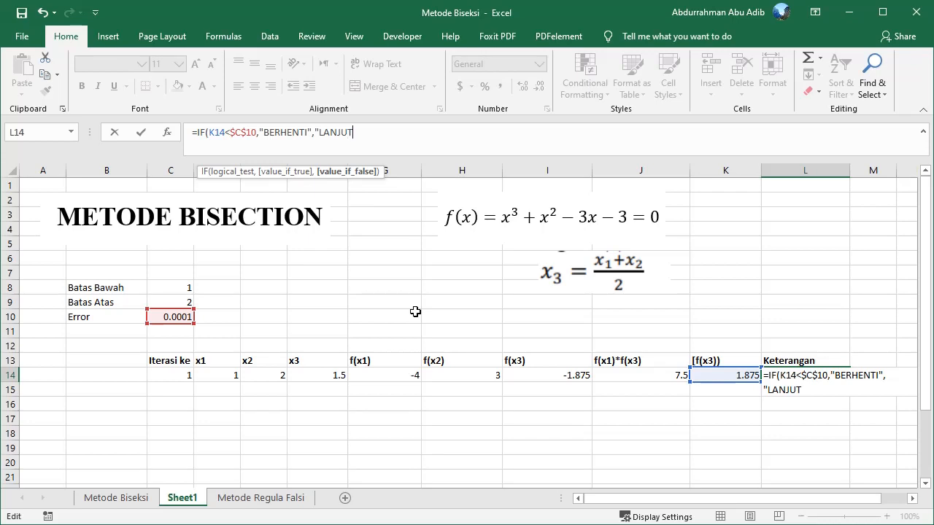
text( LAG)
text(I"))
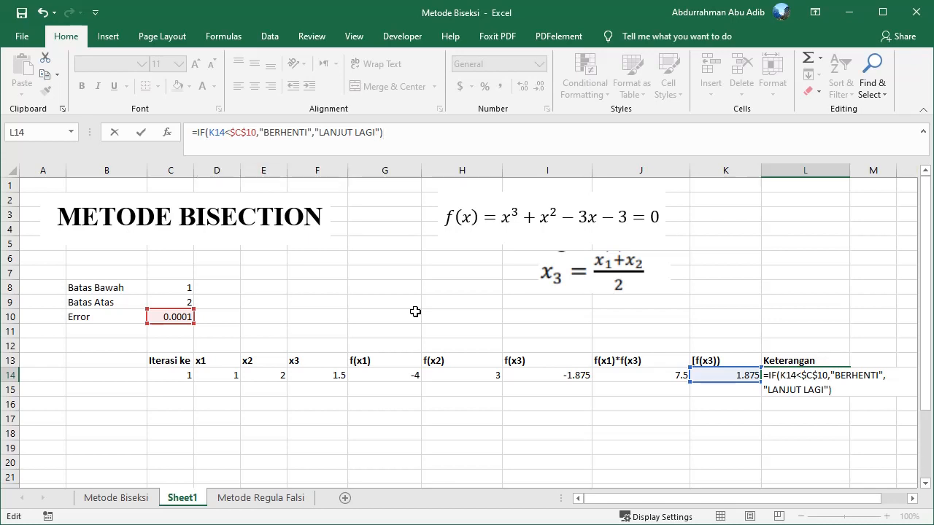
key(Return)
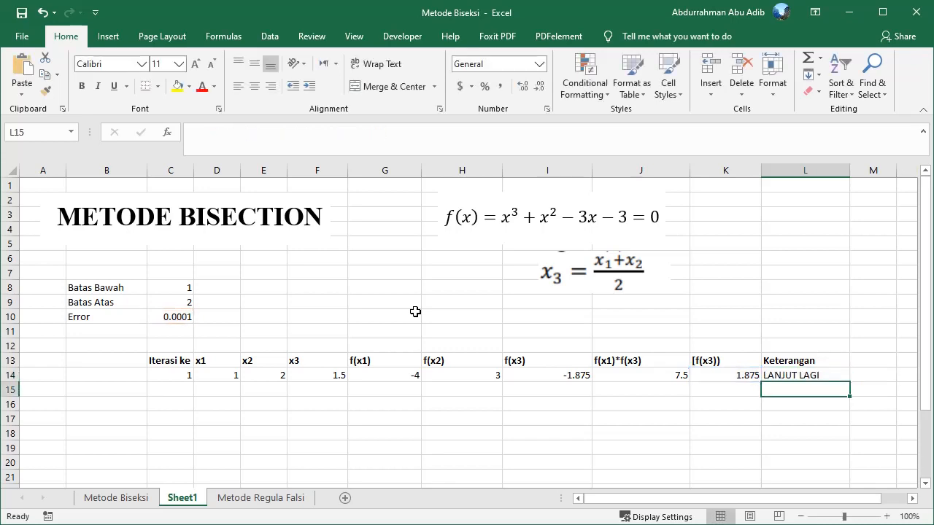
- Make the Keterangan result in L14 bold
click(784, 375)
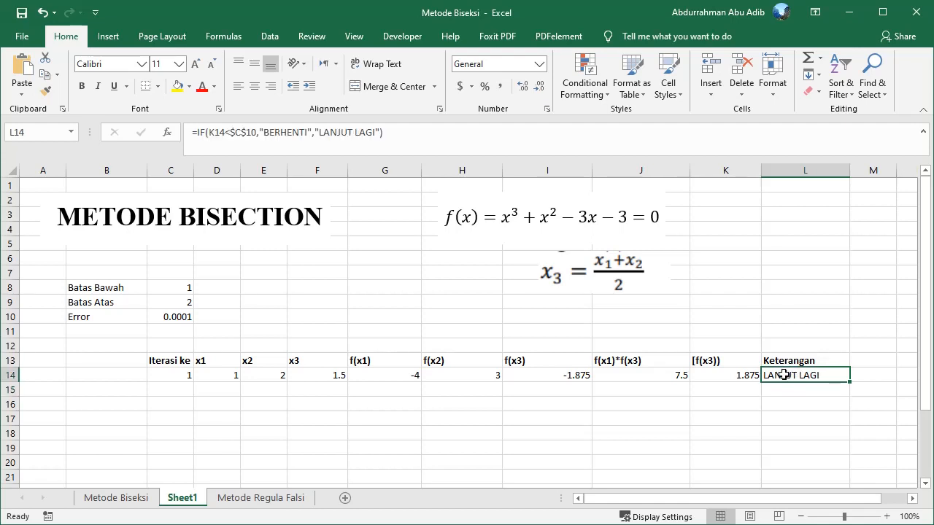
click(81, 86)
click(837, 407)
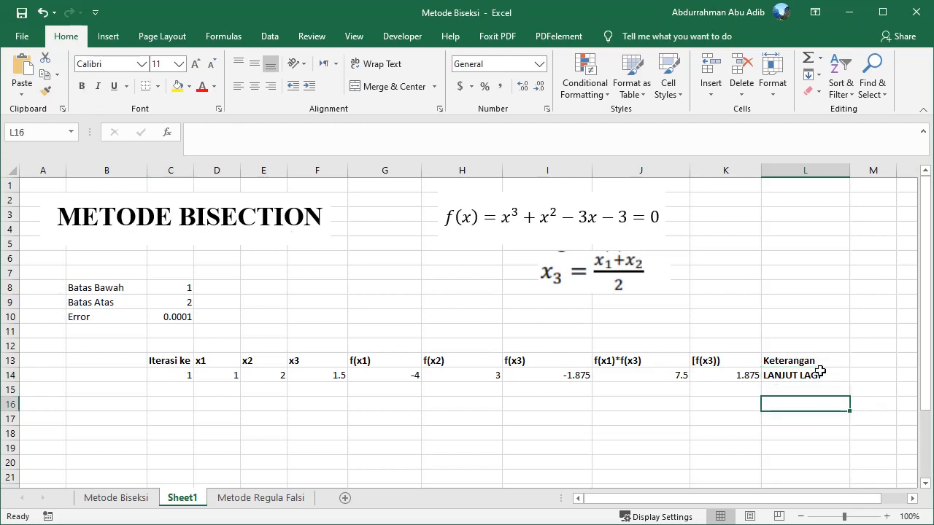
- Enter 2 in C15 as the second iteration number
click(179, 389)
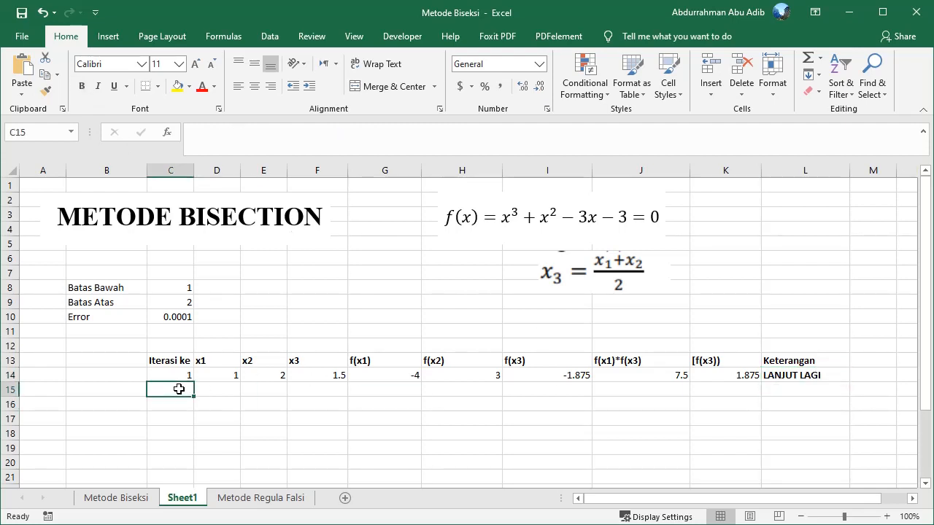
text(2)
key(Tab)
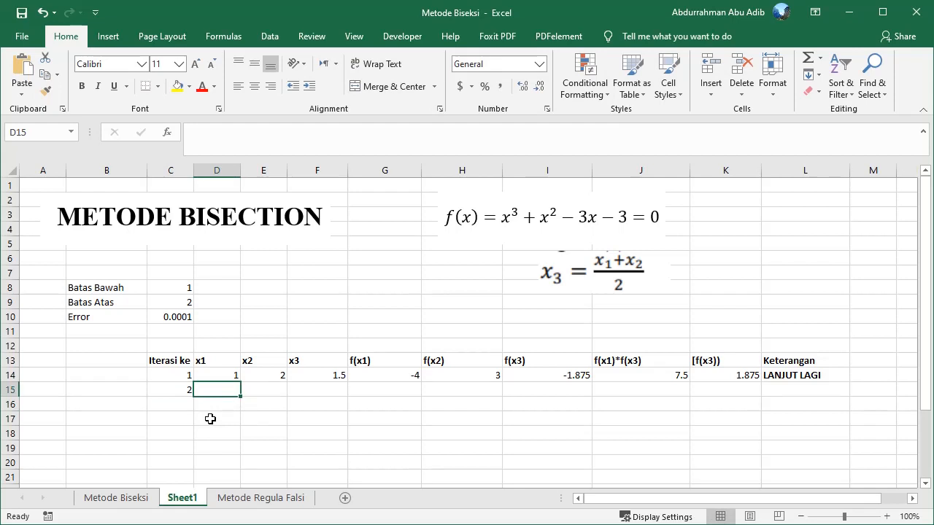
- Enter the formula =IF(J14>0,F14,D14) in D15 to choose x1 for the second iteration
text(=)
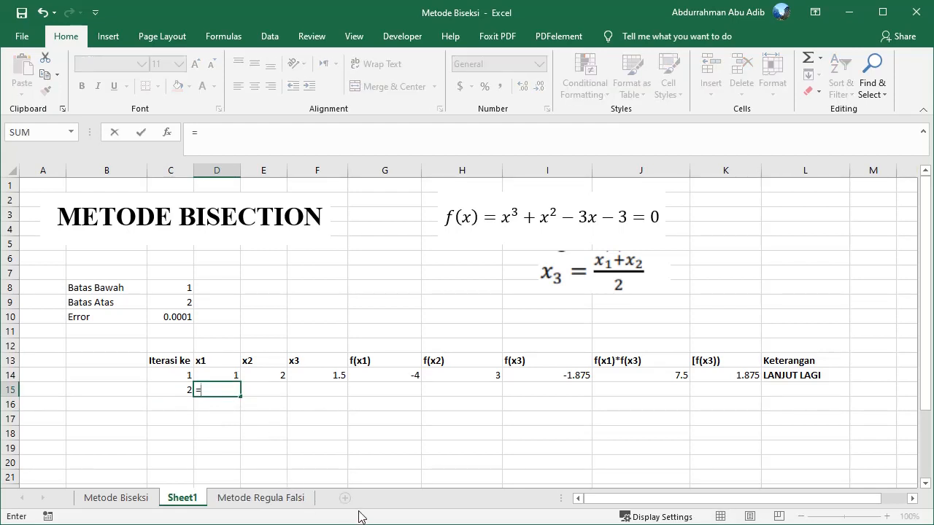
text(IF()
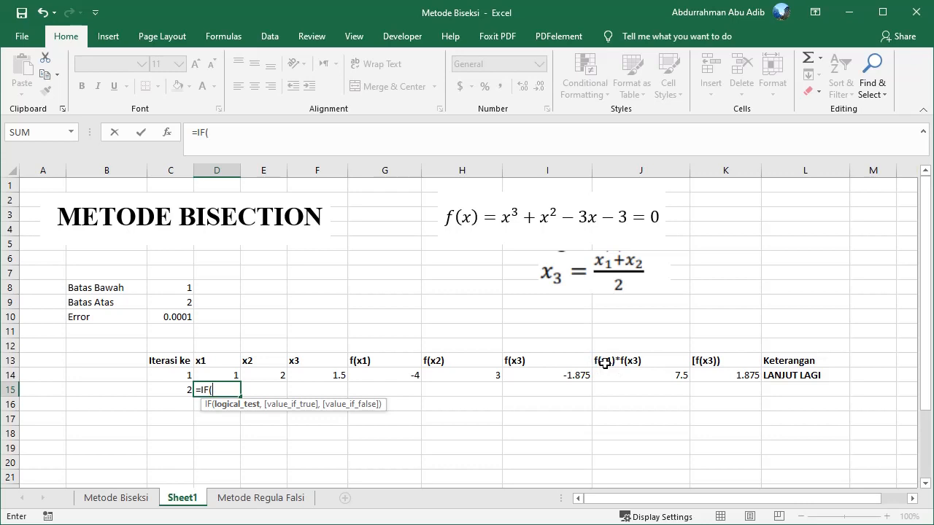
click(639, 378)
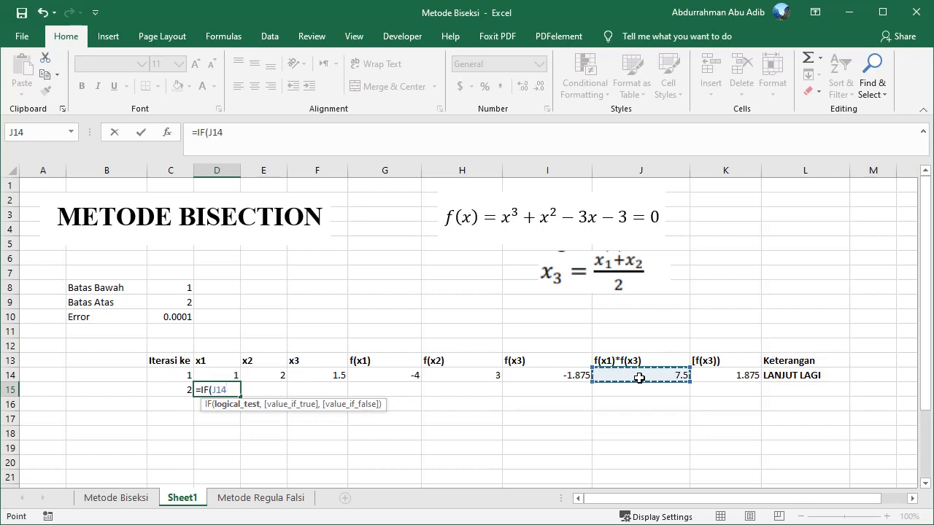
text(>0)
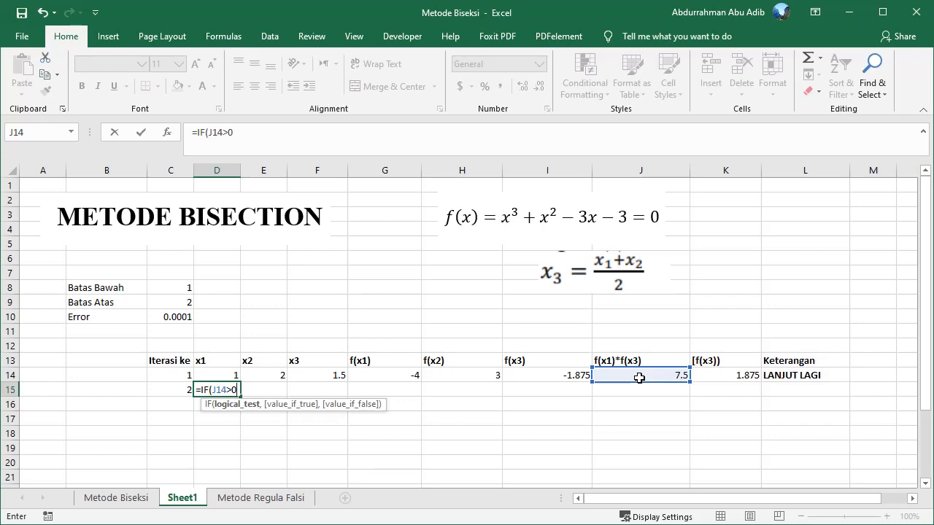
text(,)
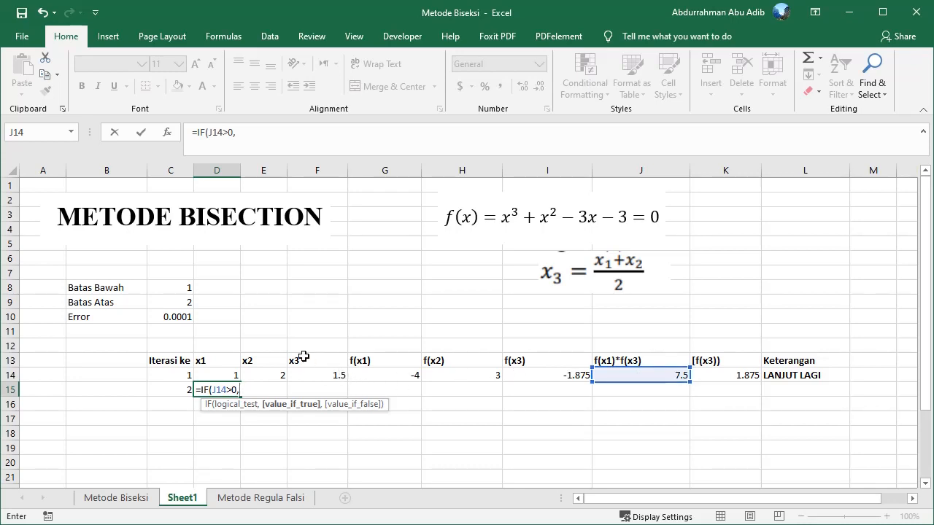
click(315, 376)
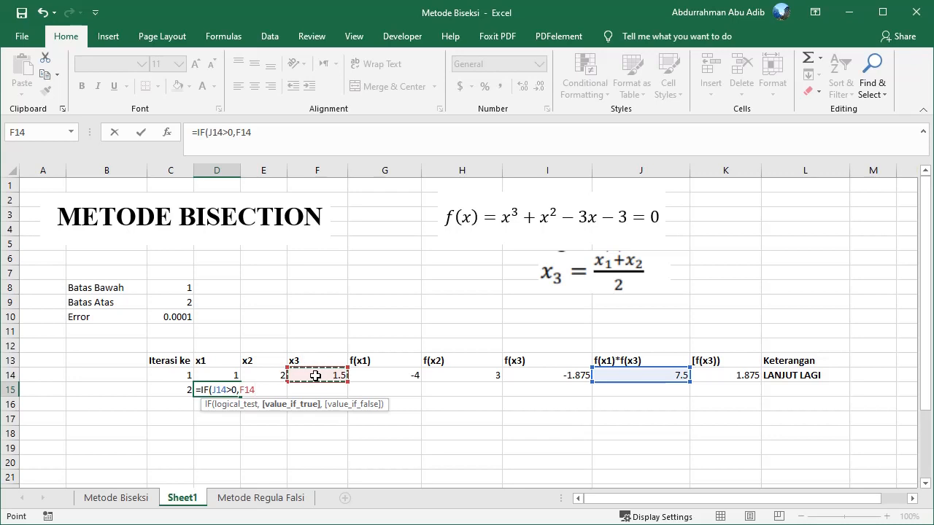
text(,)
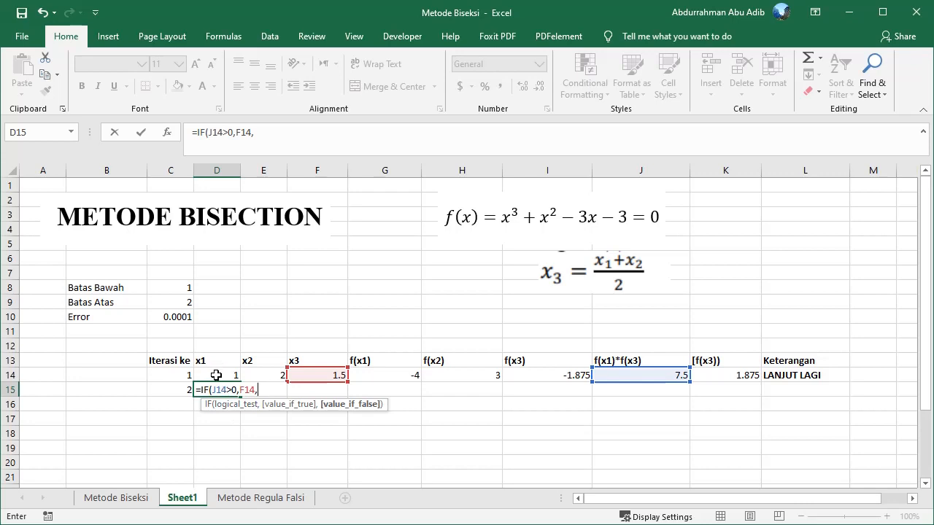
click(216, 375)
text())
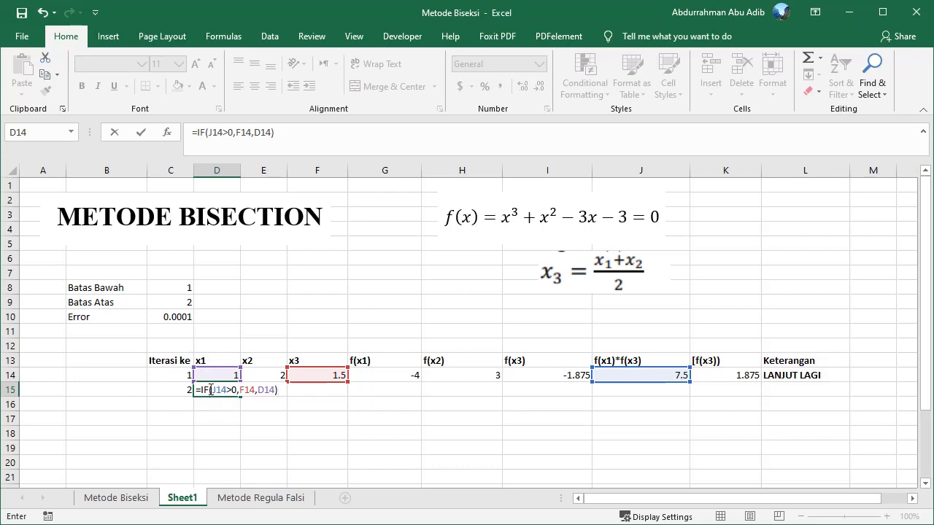
key(Return)
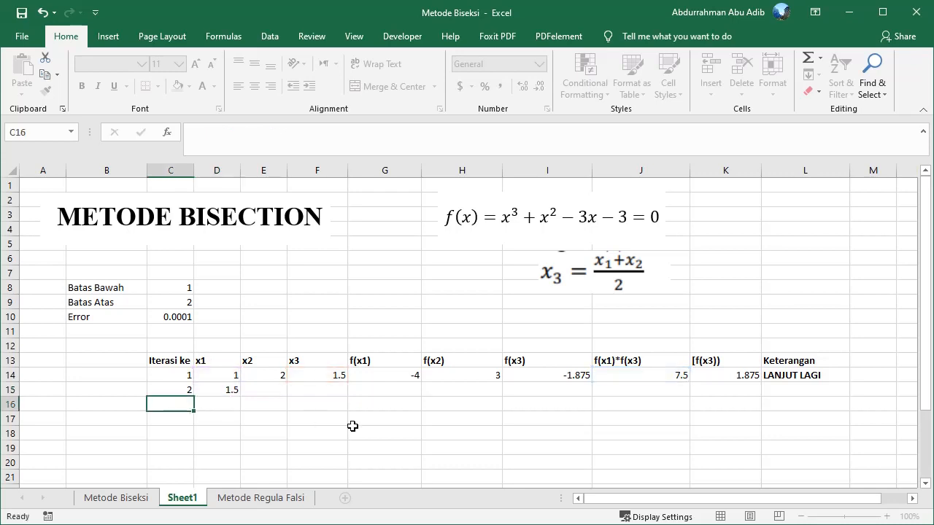
- Enter the formula =IF(J14<0,F14,E14) in E15 to choose x2 for the second iteration
click(252, 390)
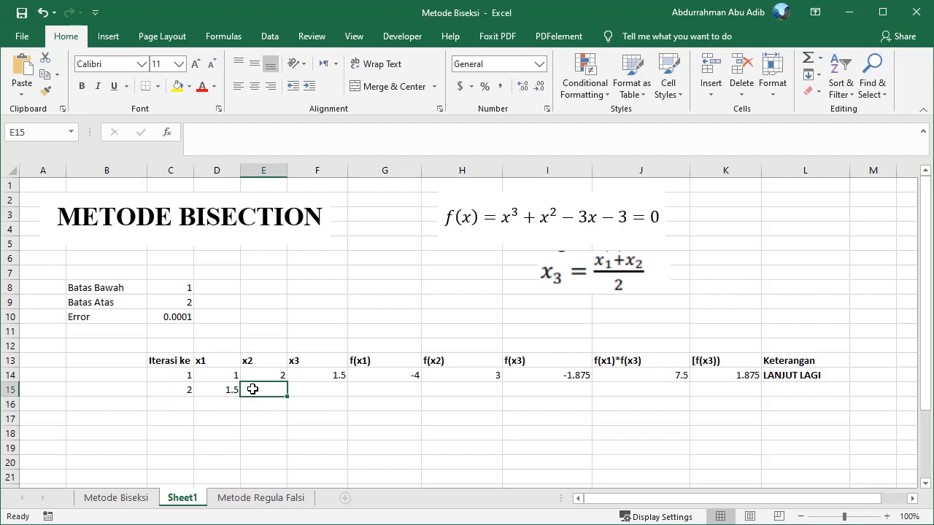
text(=)
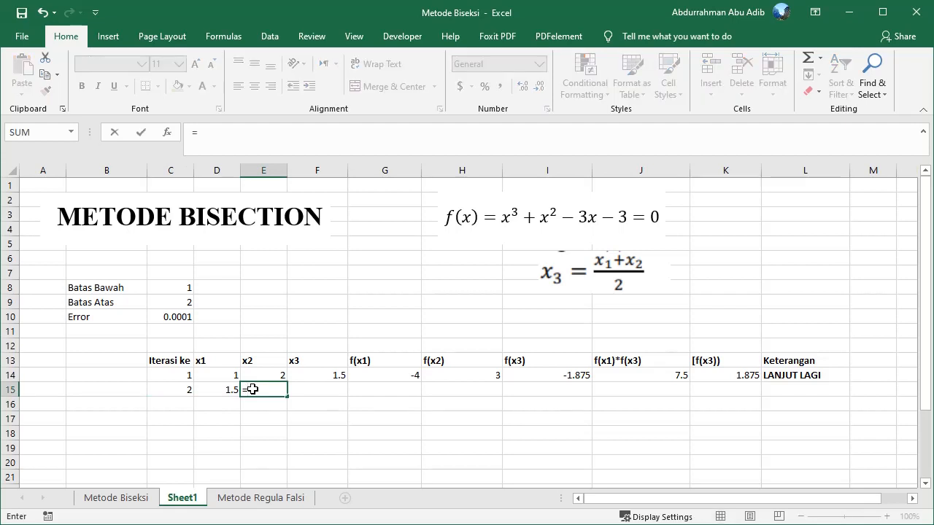
text(IF)
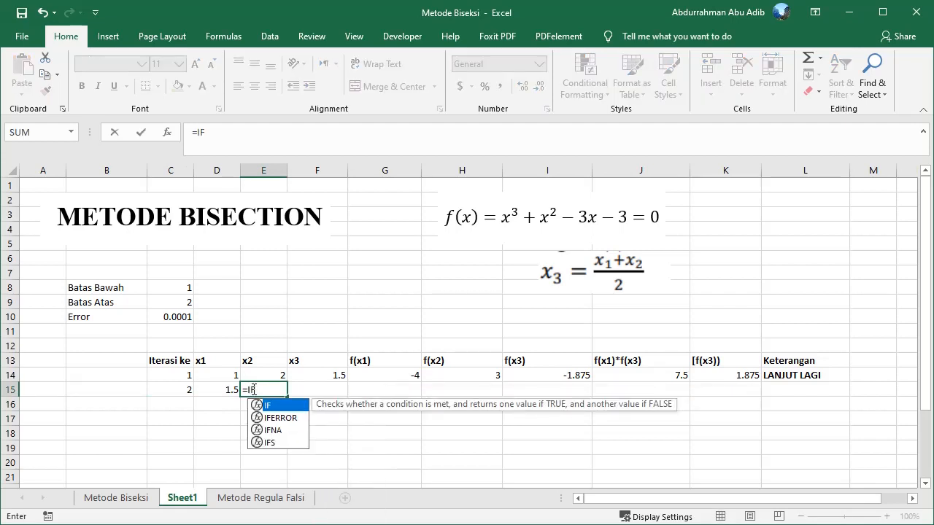
text(()
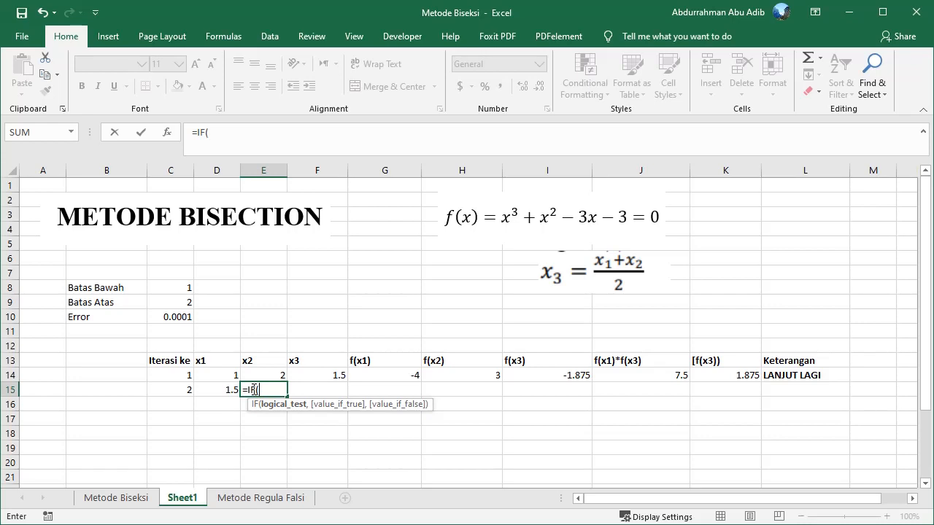
click(663, 376)
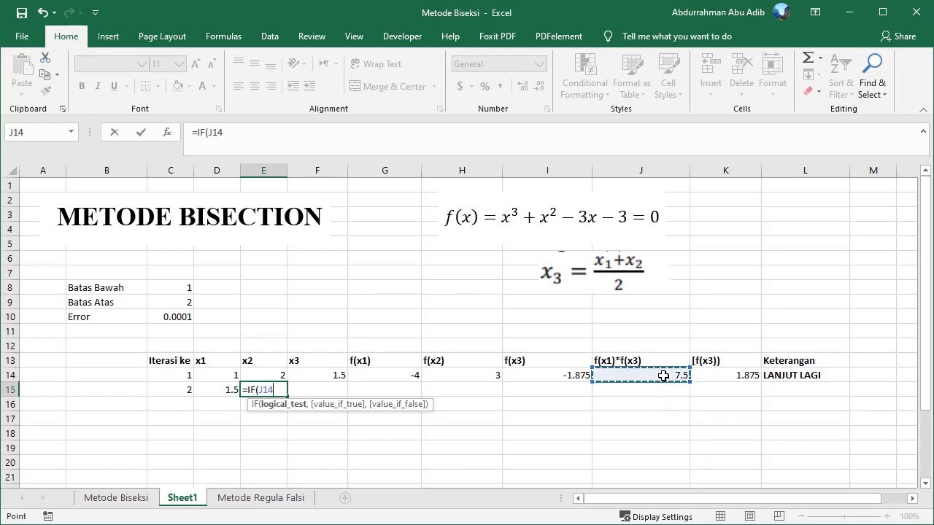
text(<0)
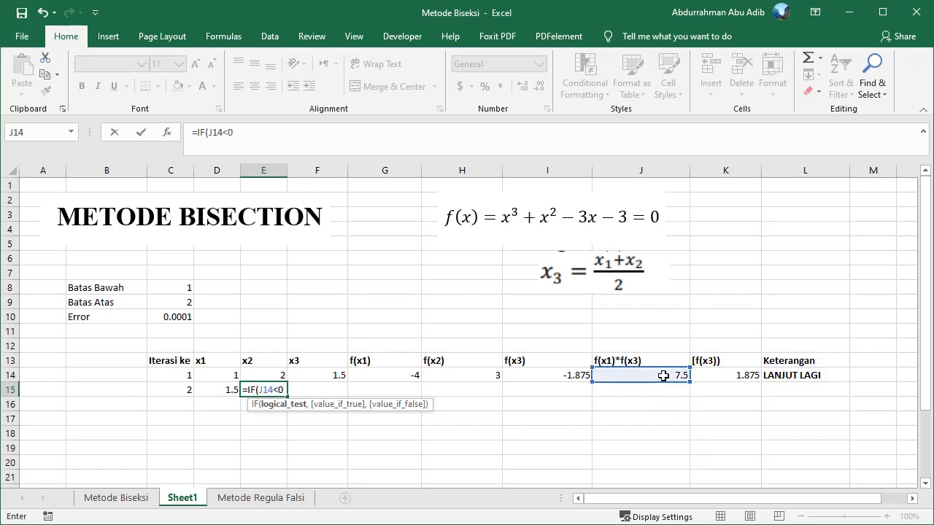
text(,)
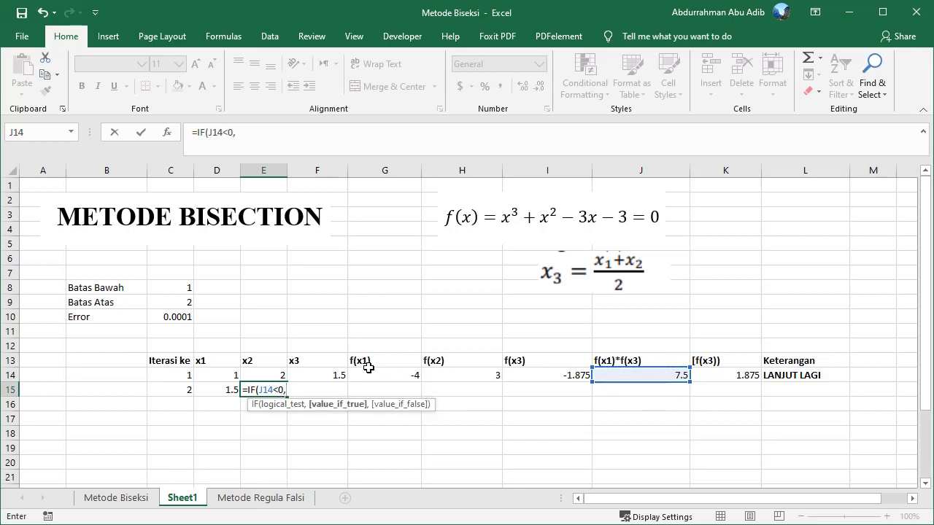
click(333, 375)
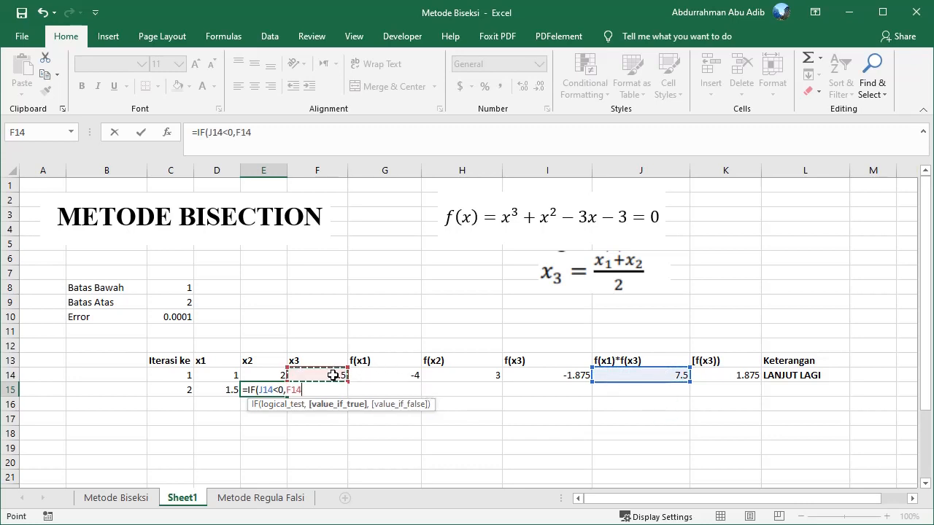
text(,)
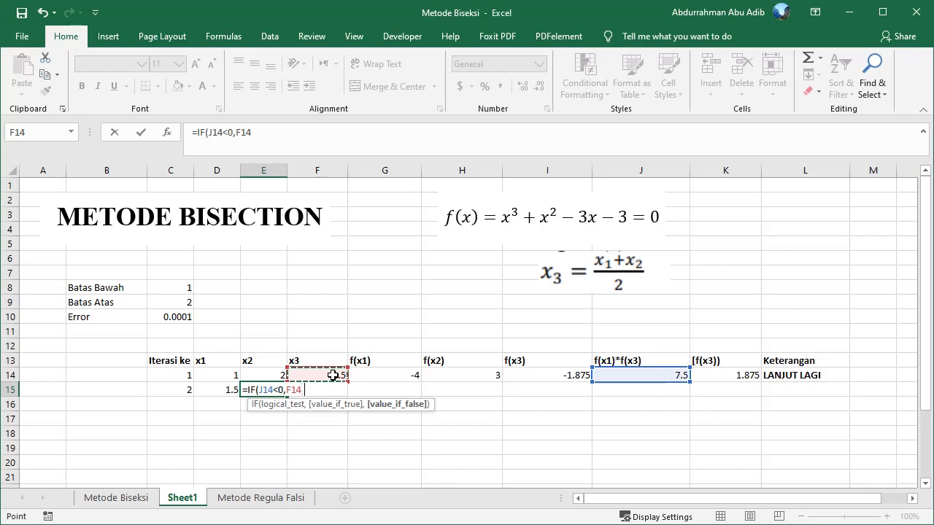
click(267, 373)
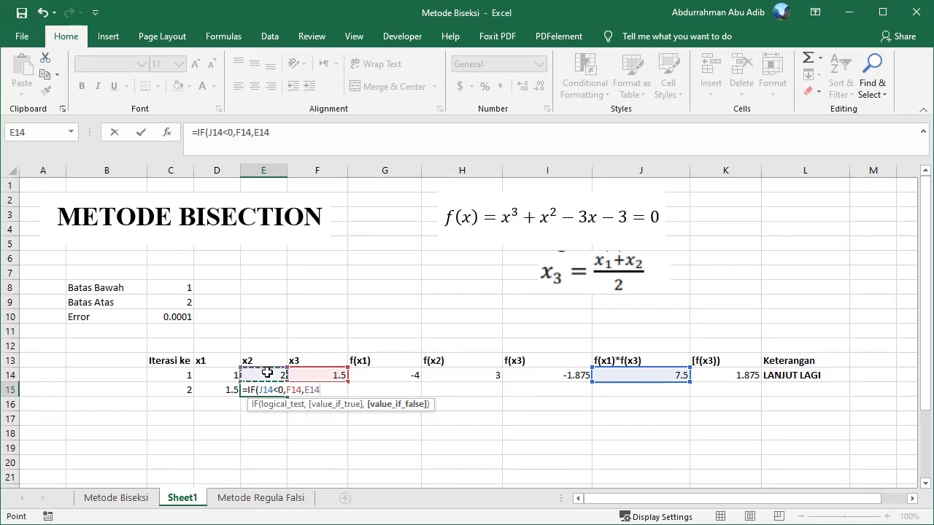
text())
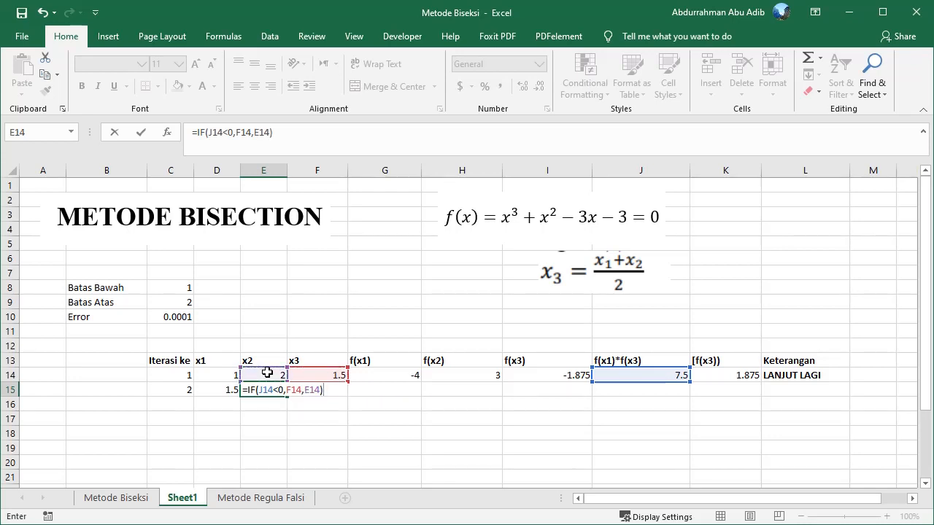
key(Return)
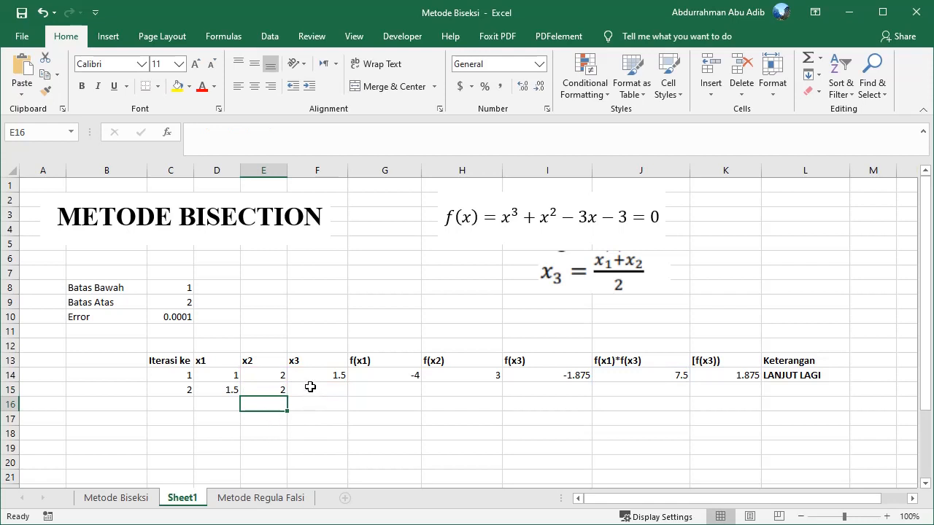
- Examine the first iteration's x3, f(x1) and f(x2) formulas in F14, G14 and H14
drag(319, 375, 365, 392)
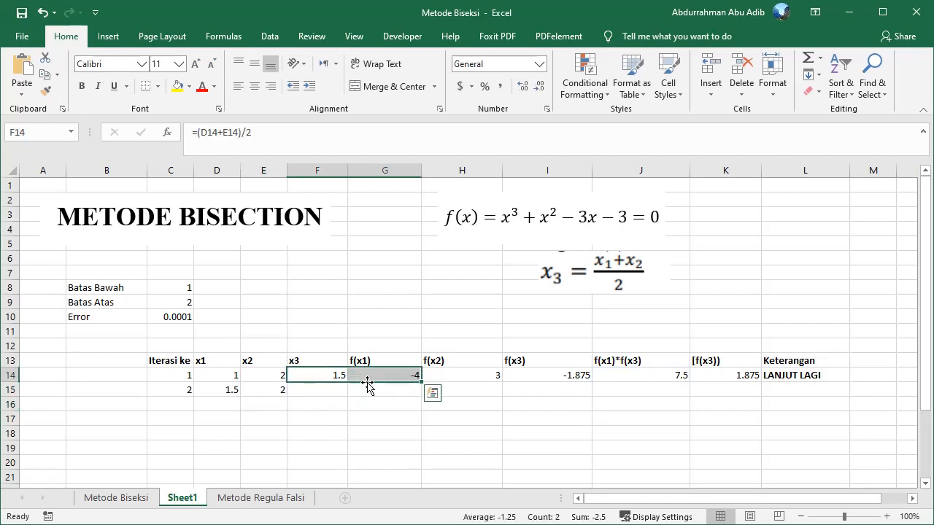
click(365, 416)
click(331, 376)
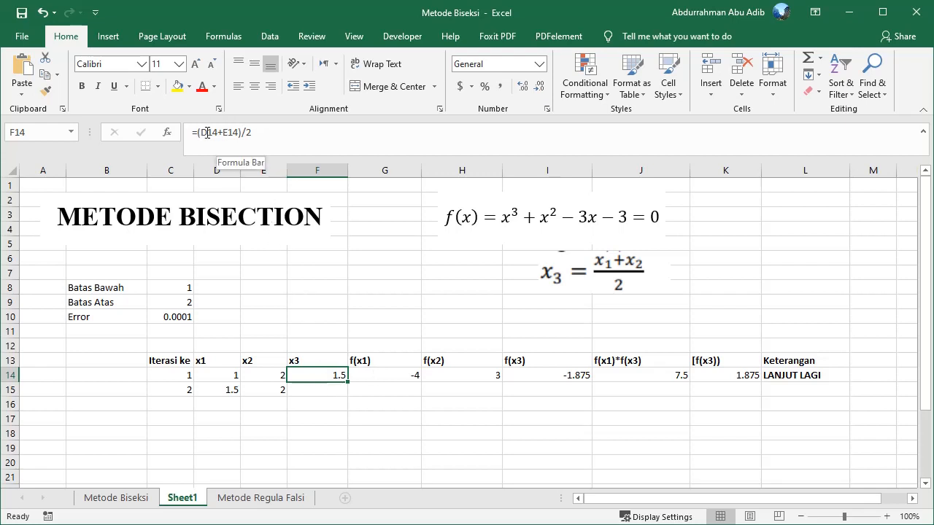
drag(198, 133, 271, 133)
click(452, 462)
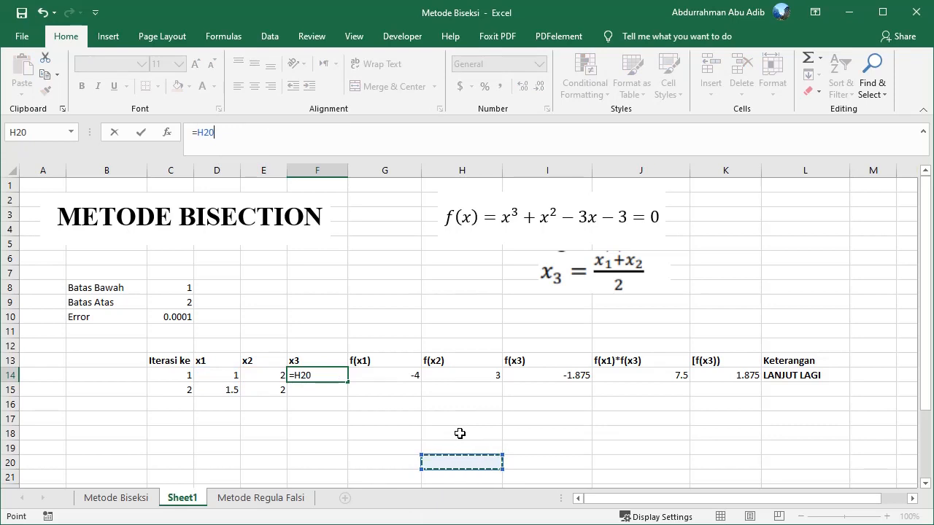
key(Escape)
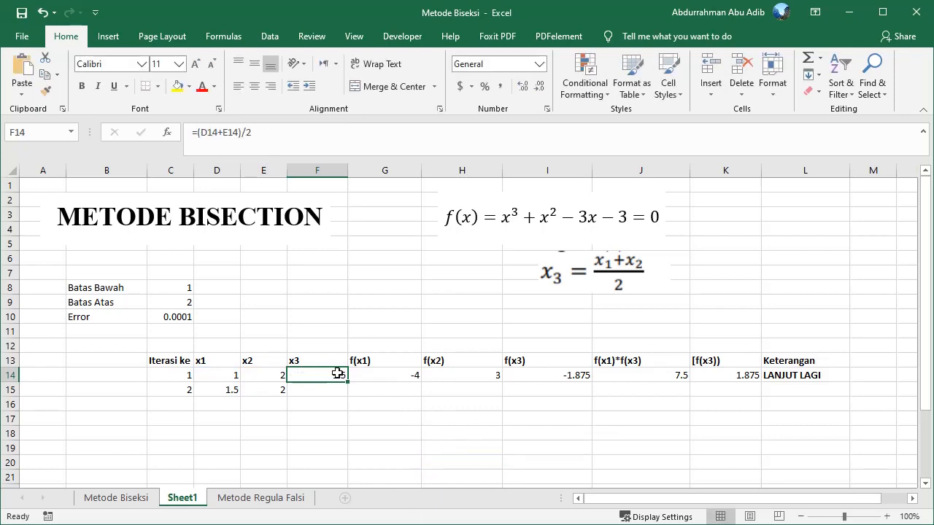
click(394, 375)
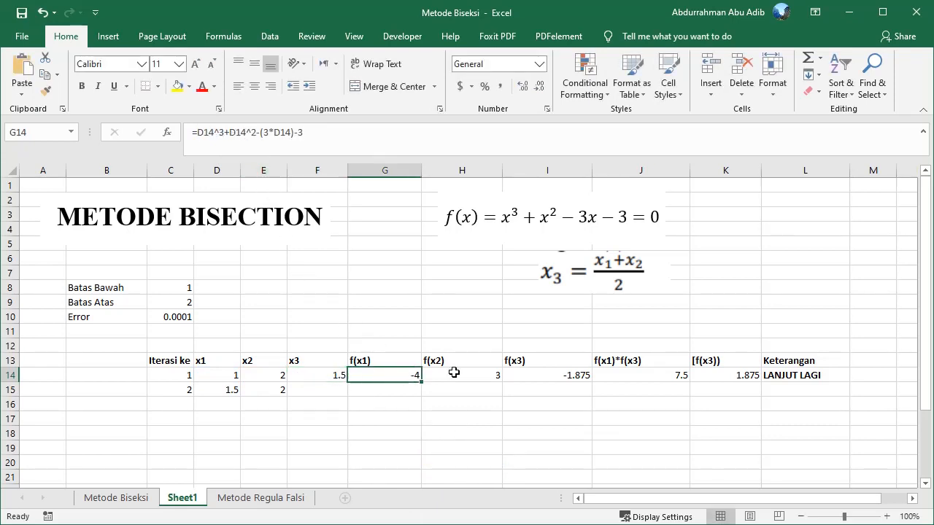
click(454, 373)
click(496, 423)
- Fill the first iteration's formulas from F14:L14 down into row 15, covering x3 through Keterangan
click(322, 377)
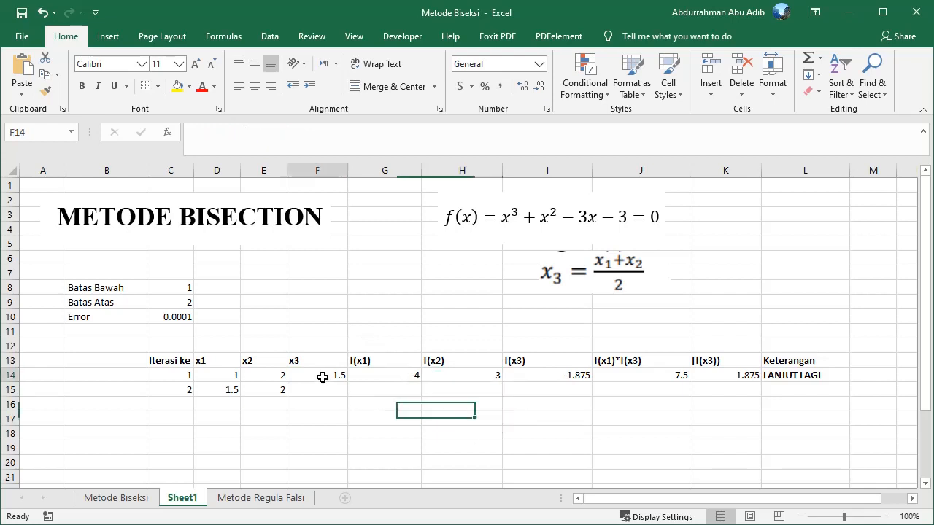
drag(321, 377, 773, 376)
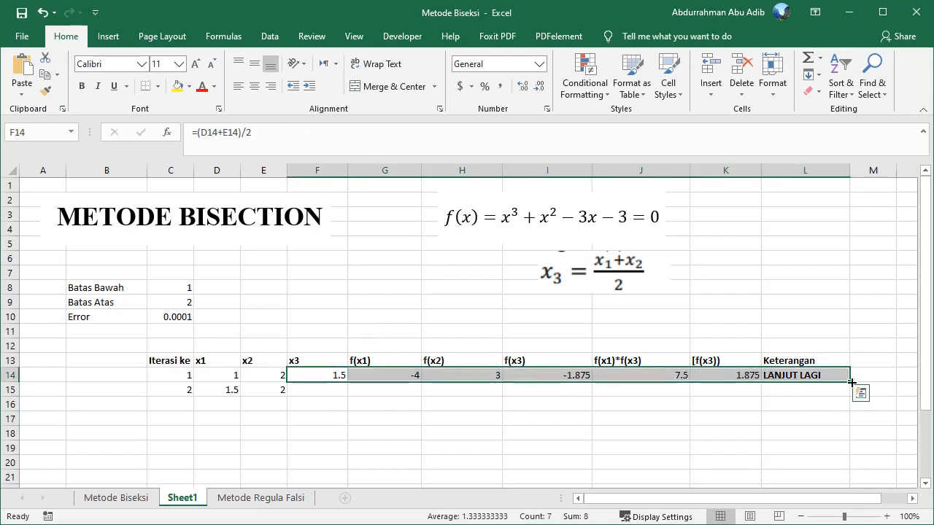
drag(851, 382, 846, 396)
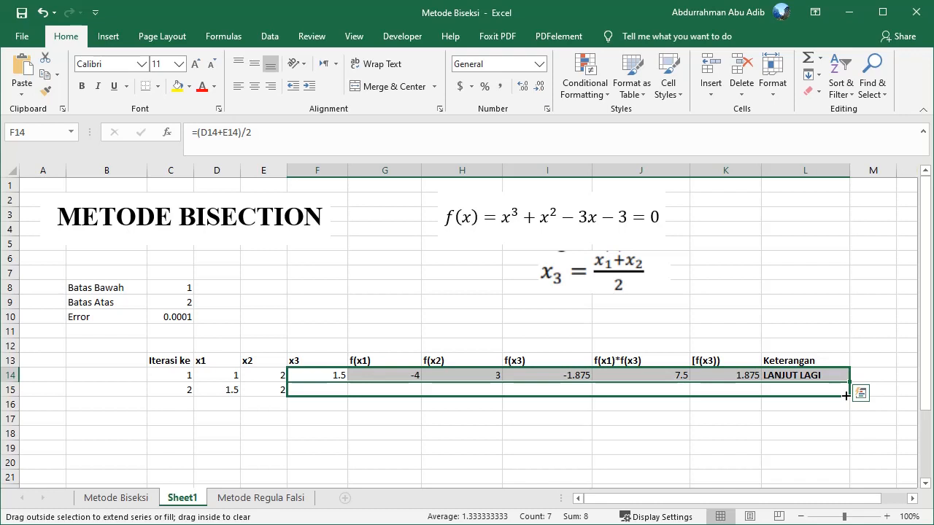
drag(847, 395, 845, 395)
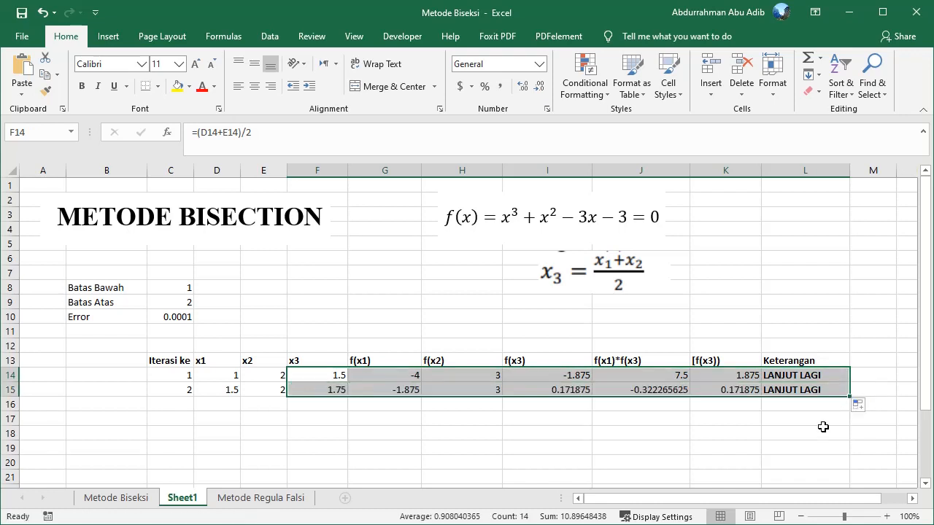
click(825, 430)
click(806, 387)
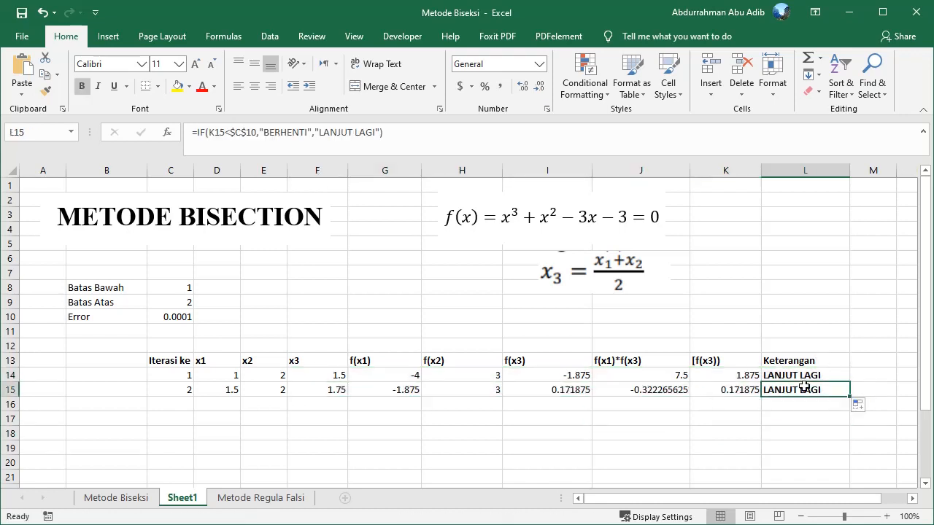
- Enter 3 in C16 as the third iteration number
click(180, 408)
text(3)
key(Tab)
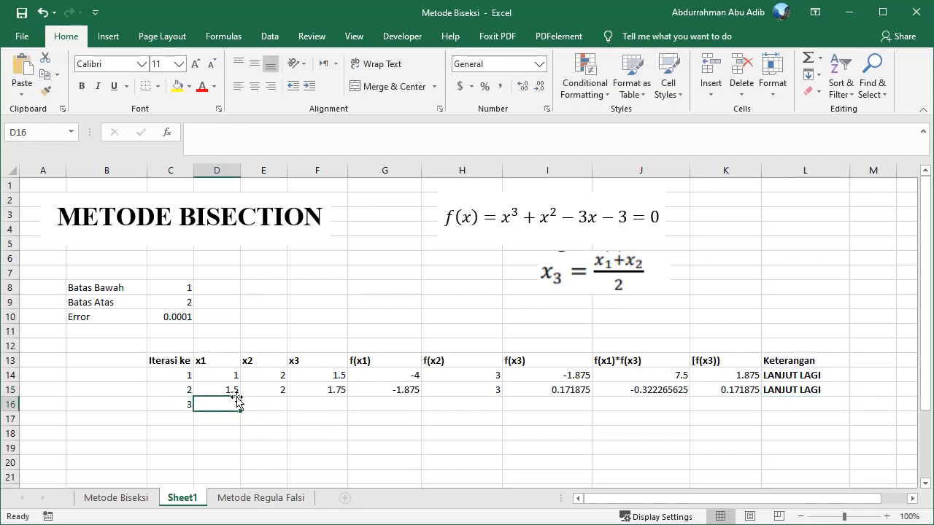
- Fill the second iteration's formulas from D15:L15 down through row 26
click(232, 392)
drag(250, 393, 781, 385)
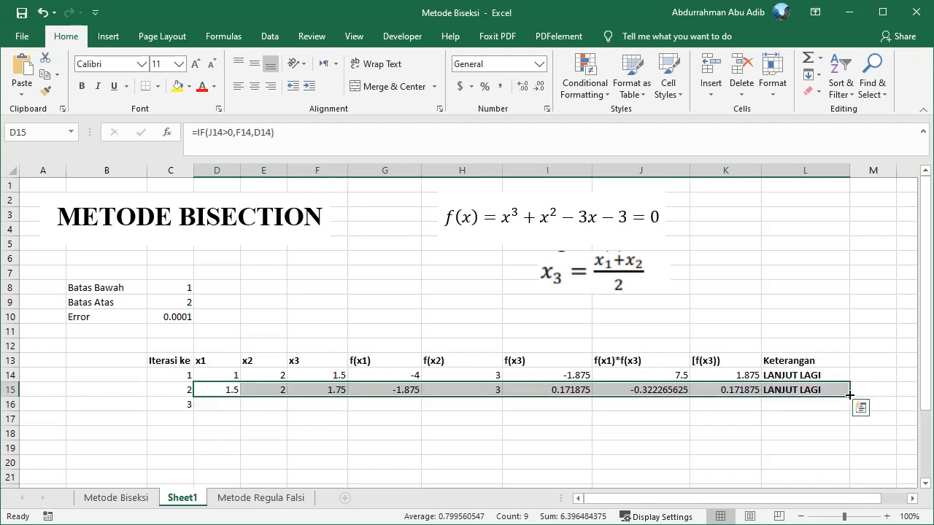
drag(850, 397, 851, 481)
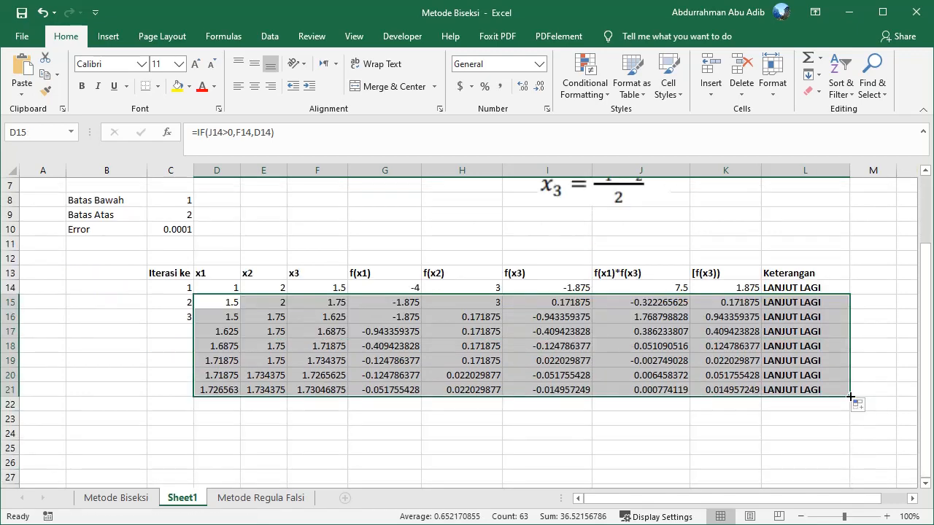
drag(850, 397, 856, 471)
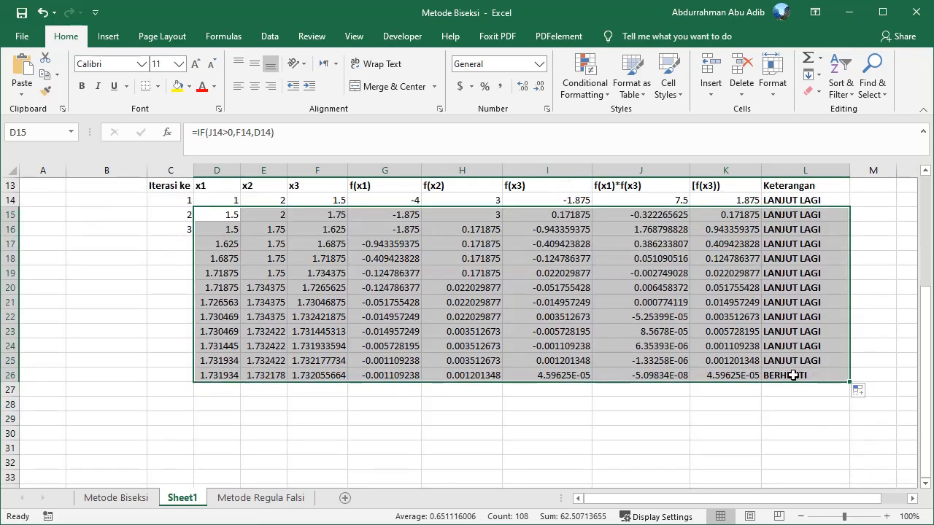
click(798, 373)
click(766, 433)
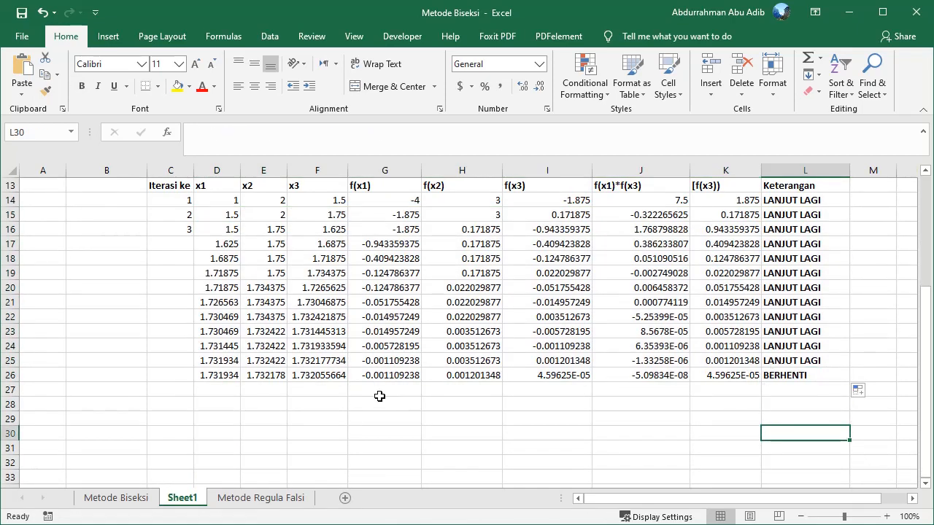
- Extend the iteration number series in column C down to 13 in C26
drag(175, 214, 194, 384)
scroll(338, 448, up, 1)
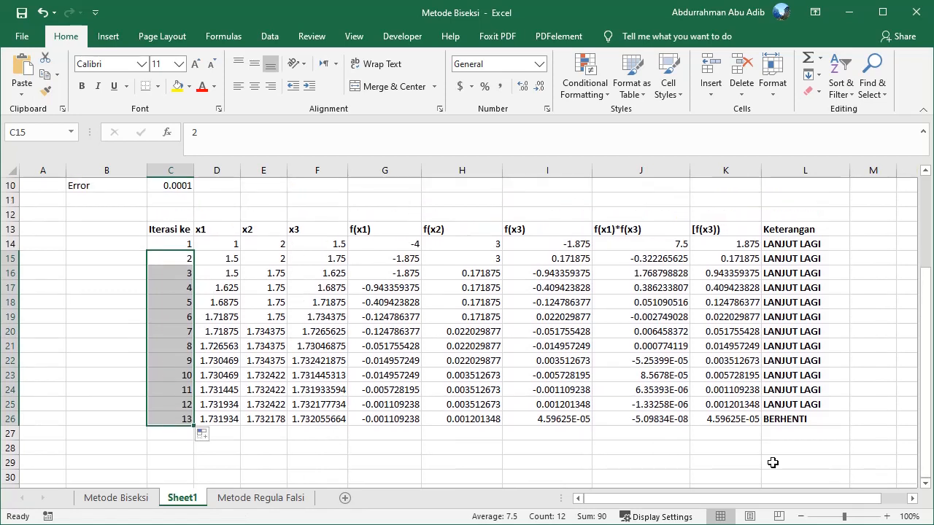
- Format the final x3 value in F26 as bold red text to mark the root
click(308, 420)
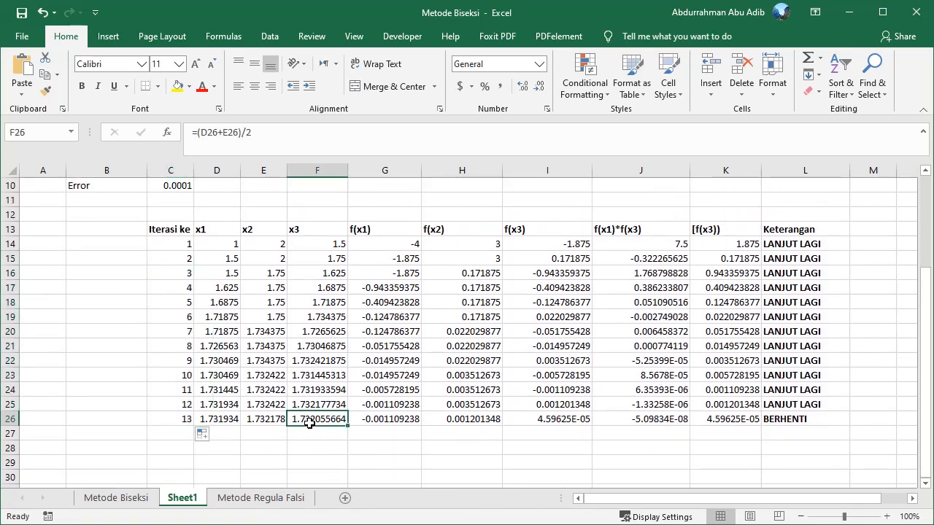
click(202, 87)
click(82, 86)
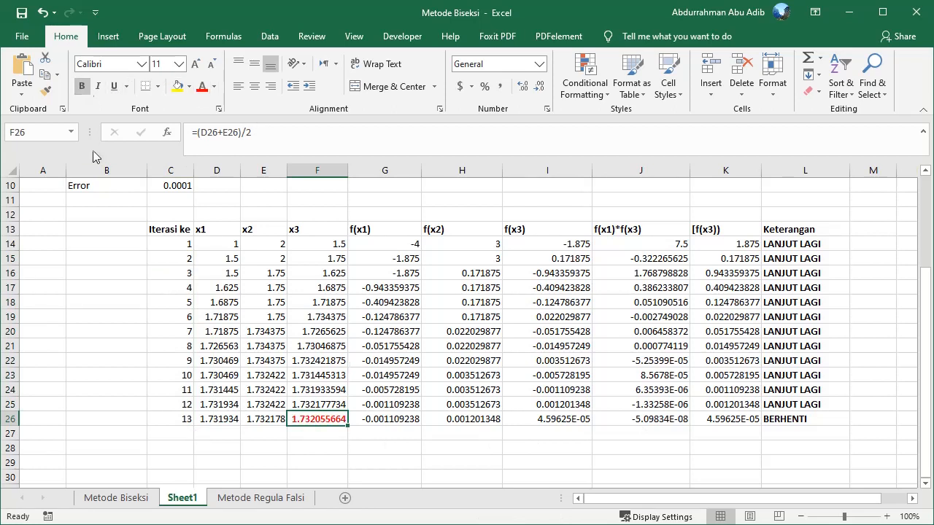
click(376, 434)
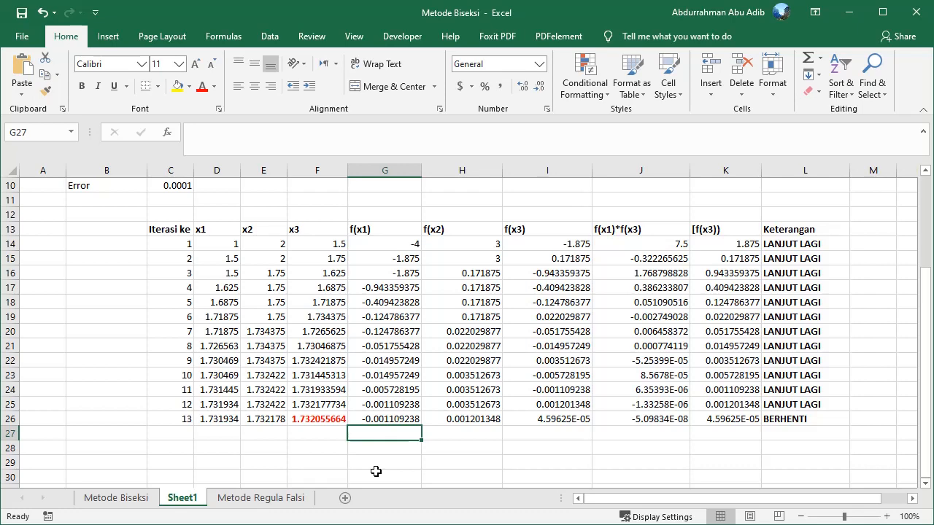
scroll(397, 315, up, 3)
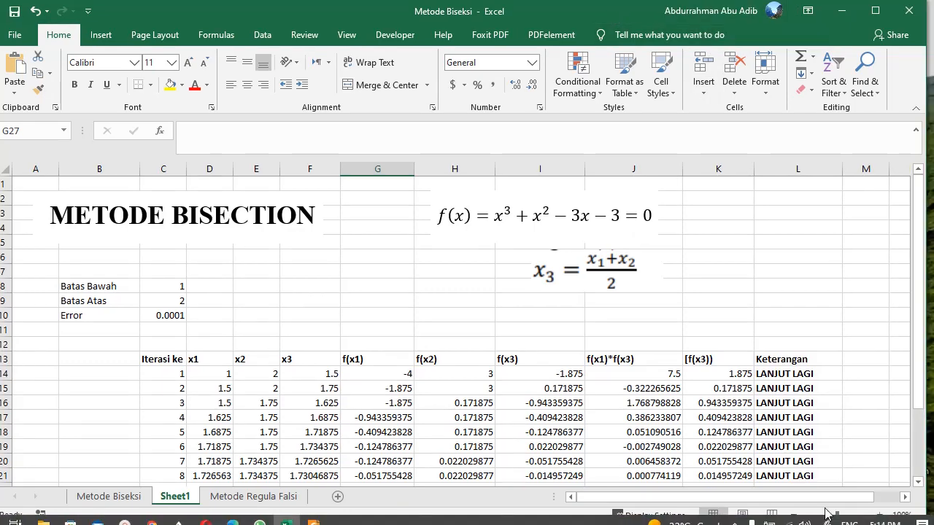
scroll(799, 288, down, 2)
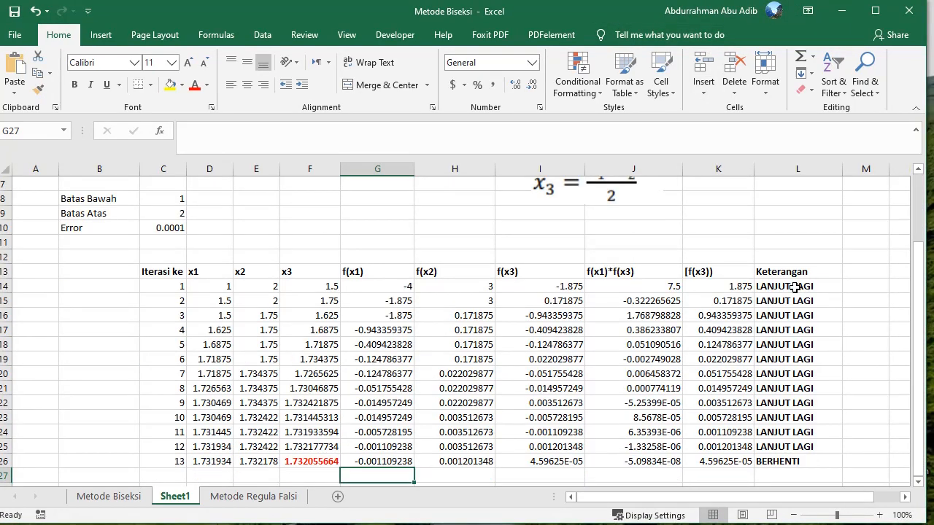
scroll(797, 287, down, 2)
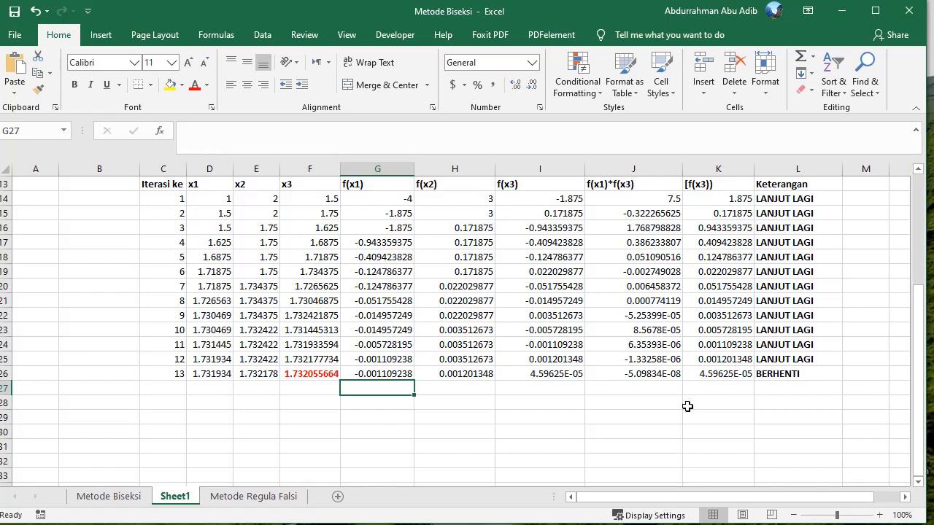
scroll(649, 385, up, 4)
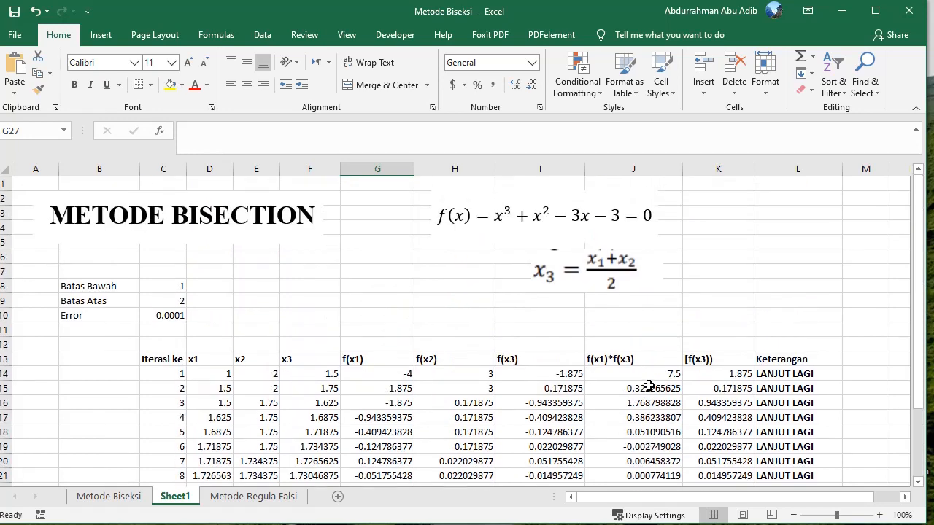
scroll(648, 385, down, 6)
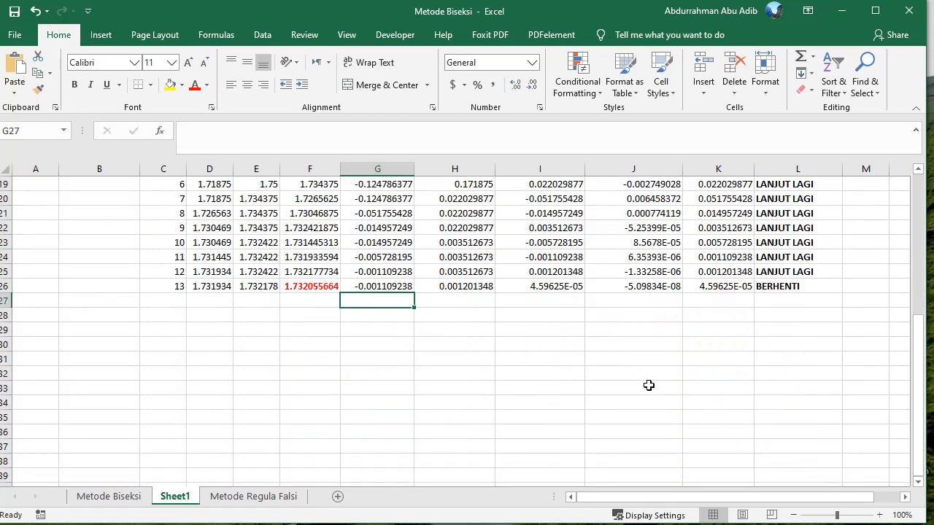